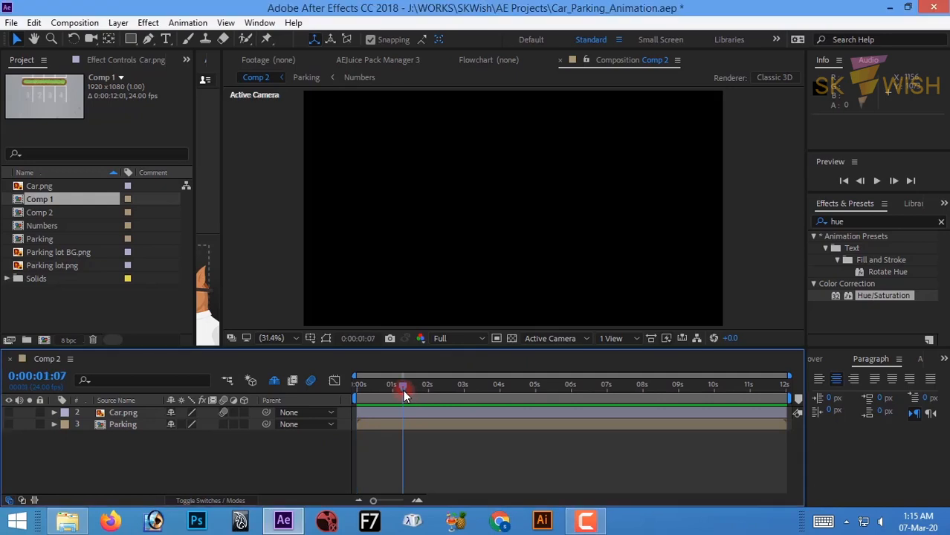
- Rename the current composition to "Car Parking Animation" in its composition settings
{"action": "key", "text": "ctrl+k"}
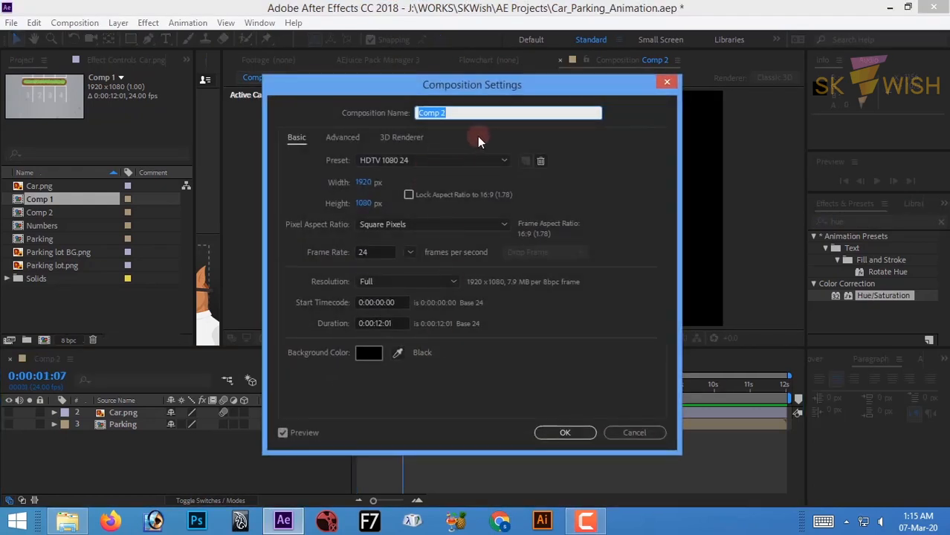
{"action": "type", "text": "Car Parking Animation"}
{"action": "left_click", "coordinate": [572, 428]}
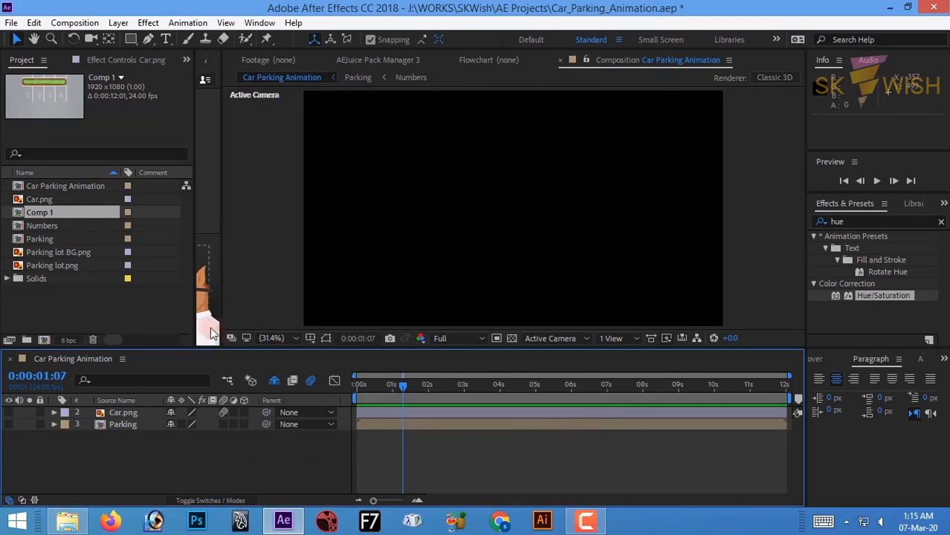
- Make the Parking and Car.png layers visible and set the current time to 0:00:00:00
{"action": "left_click", "coordinate": [9, 425]}
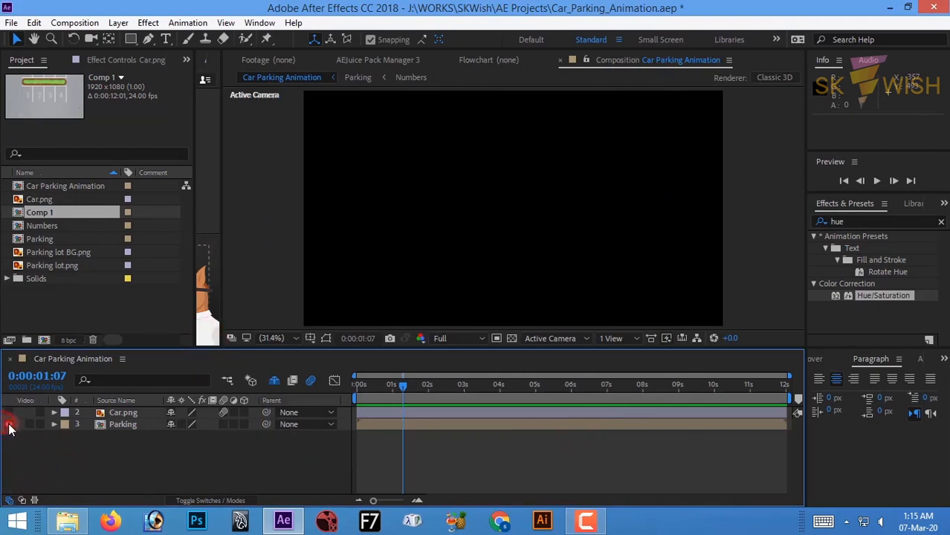
{"action": "left_click_drag", "start_coordinate": [402, 387], "coordinate": [329, 396]}
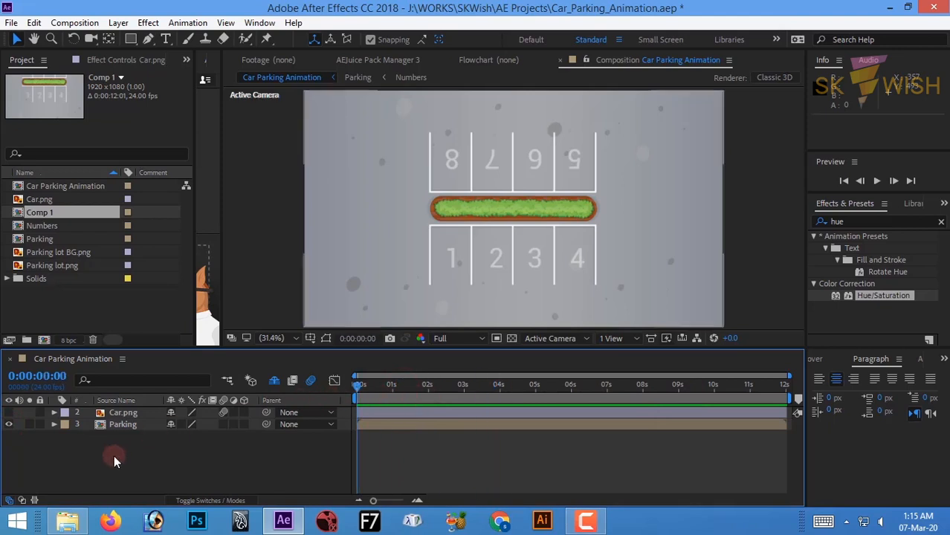
{"action": "left_click", "coordinate": [9, 424]}
{"action": "left_click", "coordinate": [9, 424]}
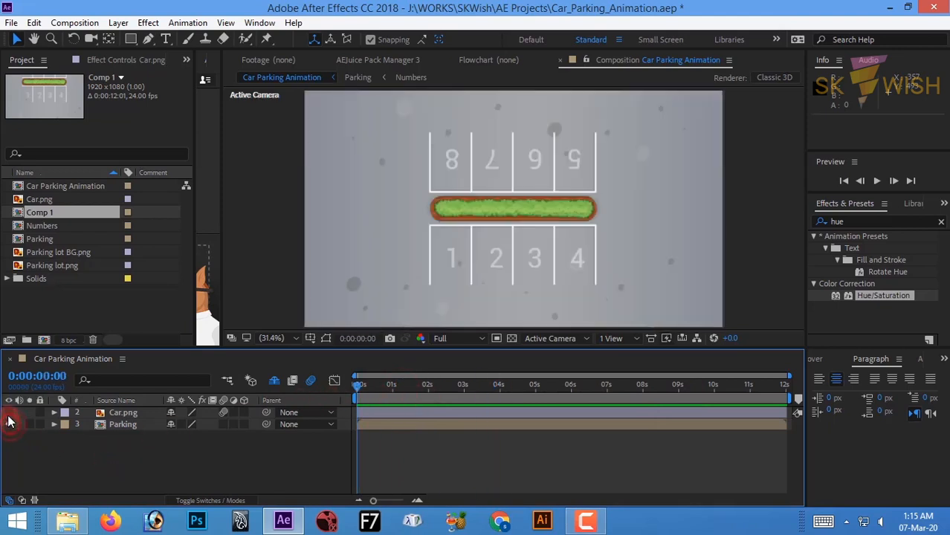
{"action": "left_click", "coordinate": [123, 413]}
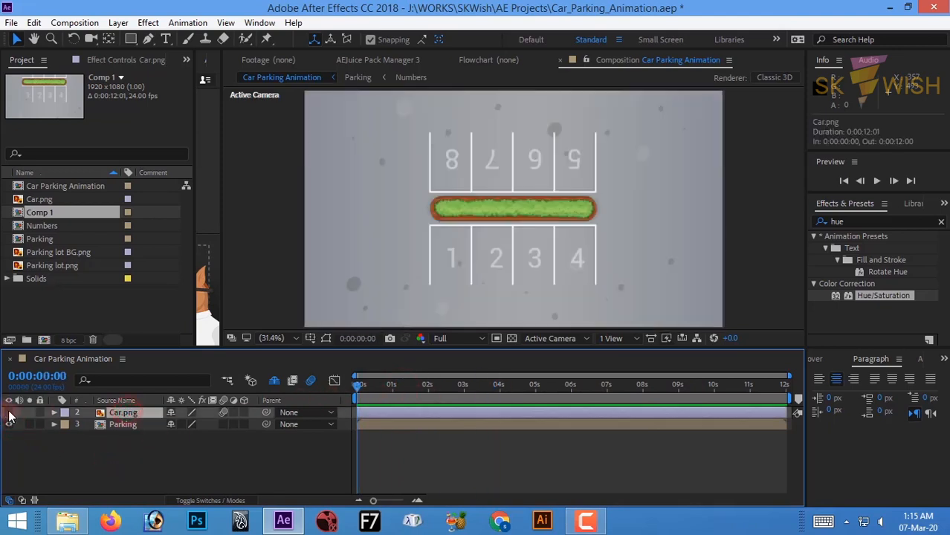
{"action": "left_click", "coordinate": [9, 412]}
{"action": "left_click", "coordinate": [98, 453]}
{"action": "left_click", "coordinate": [127, 415]}
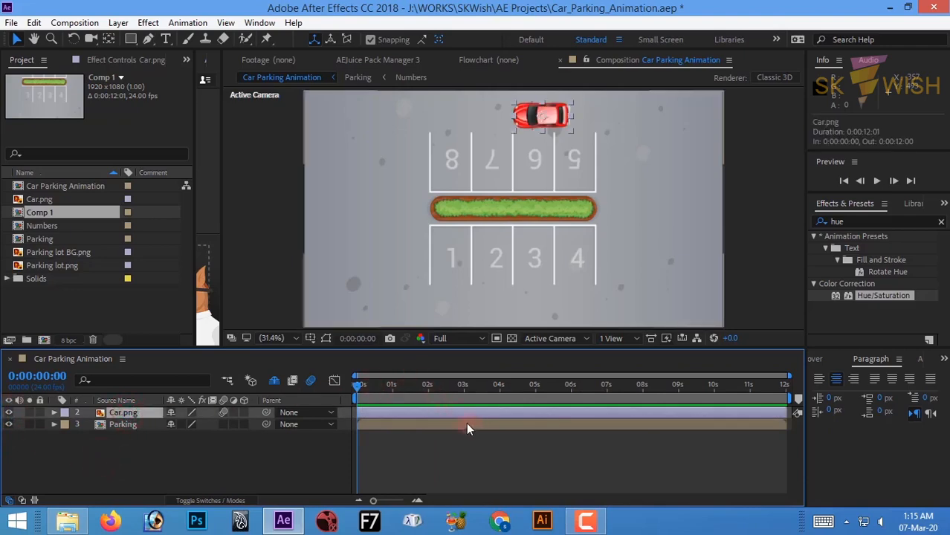
- Reveal only Position and Rotation for the Car.png layer and enable Position keyframing at 0 seconds
{"action": "left_click", "coordinate": [55, 413]}
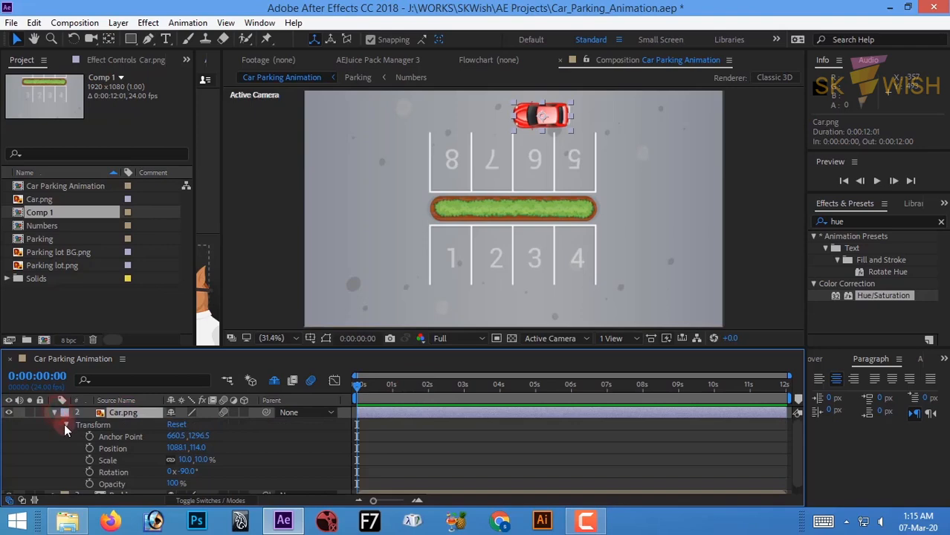
{"action": "left_click", "coordinate": [65, 425]}
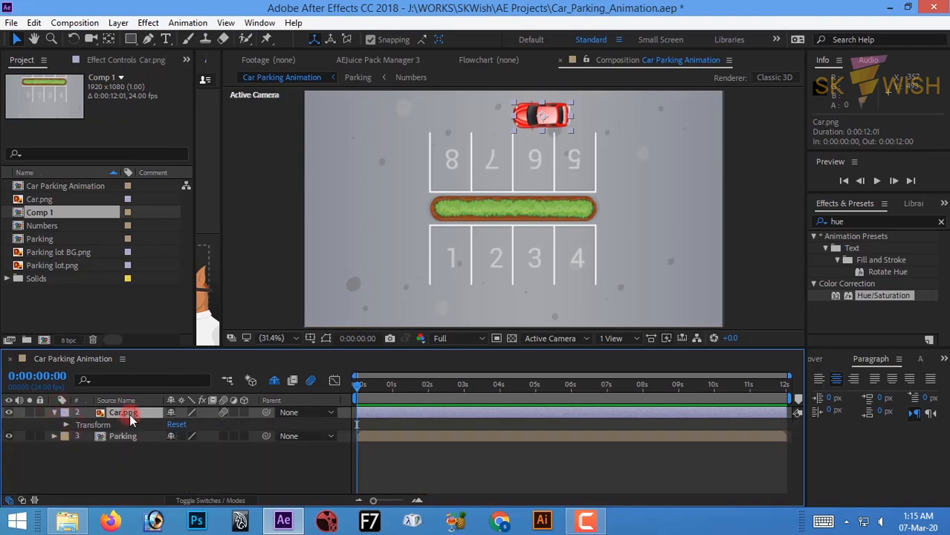
{"action": "key", "text": "p"}
{"action": "key", "text": "shift+r"}
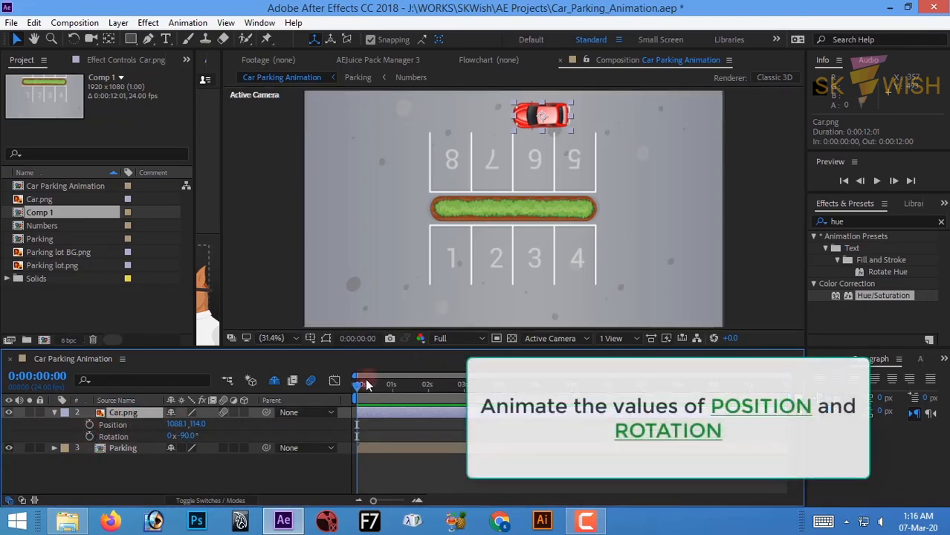
{"action": "left_click", "coordinate": [92, 422]}
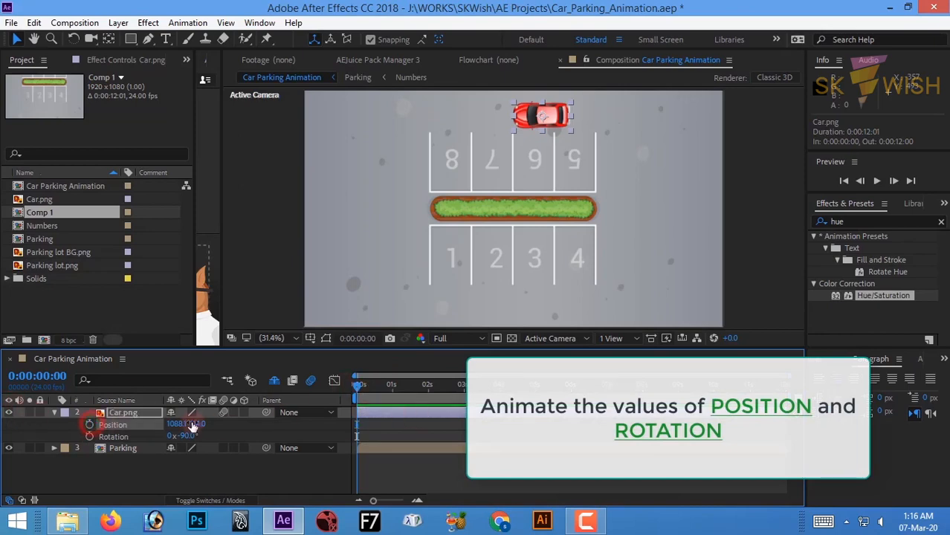
{"action": "left_click", "coordinate": [92, 424]}
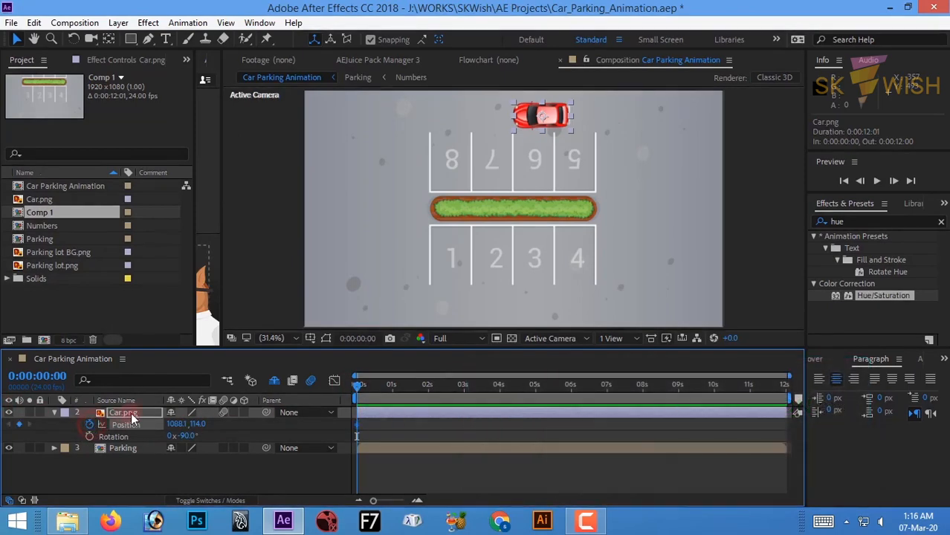
- Move the car horizontally beyond the frame's right edge to position 2078.1, 114.0 for the keyframe at 0 seconds
{"action": "key", "text": "shift+Right"}
{"action": "key", "text": "shift+Right"}
{"action": "key", "text": "shift+Right"}
{"action": "key", "text": "shift+Right"}
{"action": "key", "text": "shift+Right"}
{"action": "key", "text": "shift+Right"}
{"action": "key", "text": "shift+Right"}
{"action": "key", "text": "shift+Right"}
{"action": "key", "text": "shift+Right"}
{"action": "key", "text": "shift+Right"}
{"action": "key", "text": "shift+Right"}
{"action": "key", "text": "shift+Right"}
{"action": "key", "text": "shift+Right"}
{"action": "key", "text": "shift+Right"}
{"action": "key", "text": "shift+Right"}
{"action": "key", "text": "shift+Right"}
{"action": "key", "text": "shift+Right"}
{"action": "key", "text": "shift+Right"}
{"action": "key", "text": "shift+Right"}
{"action": "key", "text": "shift+Right"}
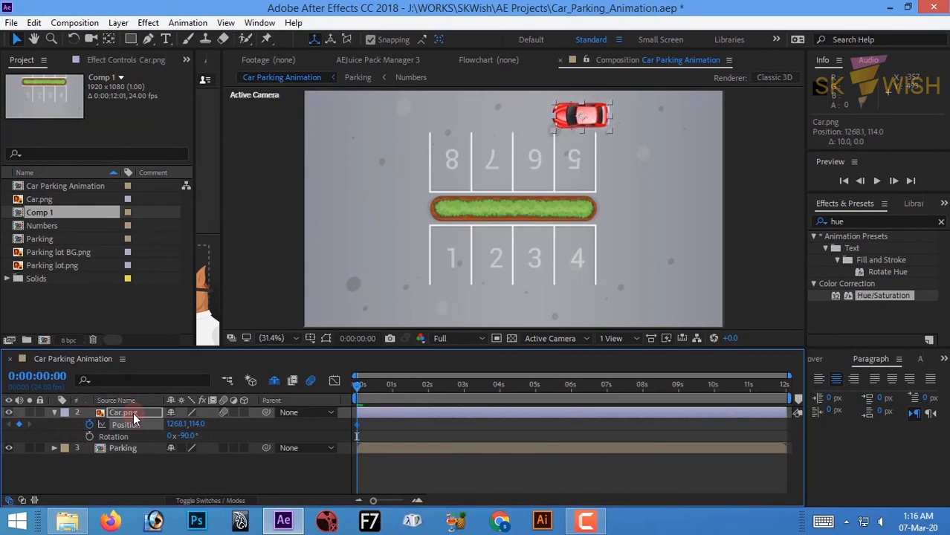
{"action": "key", "text": "shift+Right"}
{"action": "key", "text": "shift+Right"}
{"action": "key", "text": "shift+Right"}
{"action": "key", "text": "shift+Right"}
{"action": "key", "text": "shift+Right"}
{"action": "key", "text": "shift+Right"}
{"action": "key", "text": "shift+Right"}
{"action": "key", "text": "shift+Right"}
{"action": "key", "text": "shift+Right"}
{"action": "key", "text": "shift+Right"}
{"action": "key", "text": "shift+Right"}
{"action": "key", "text": "shift+Right"}
{"action": "key", "text": "shift+Right"}
{"action": "key", "text": "shift+Right"}
{"action": "key", "text": "shift+Right"}
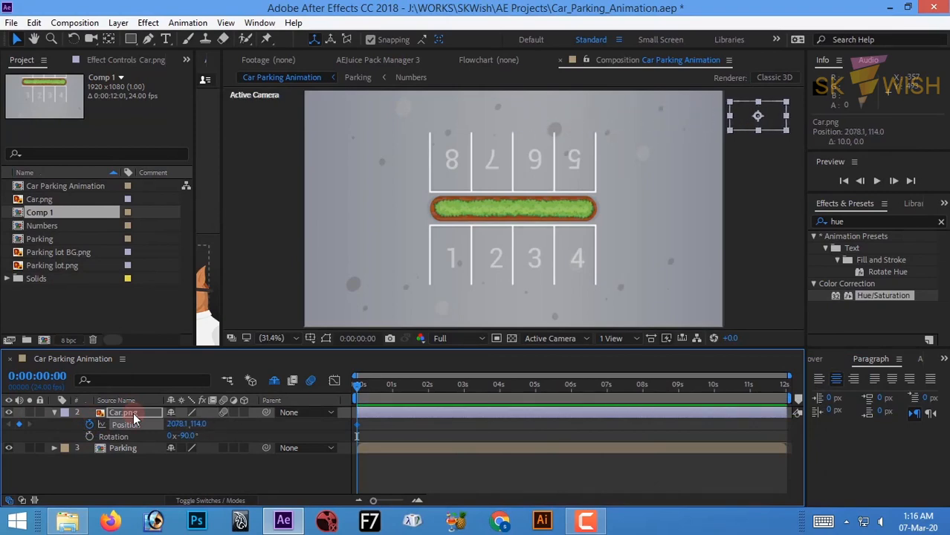
- At 2 seconds, keyframe the car straight across the upper lane to position 398.1, 114.0
{"action": "key", "text": "shift+Page_Down"}
{"action": "key", "text": "shift+Page_Down"}
{"action": "key", "text": "shift+Page_Down"}
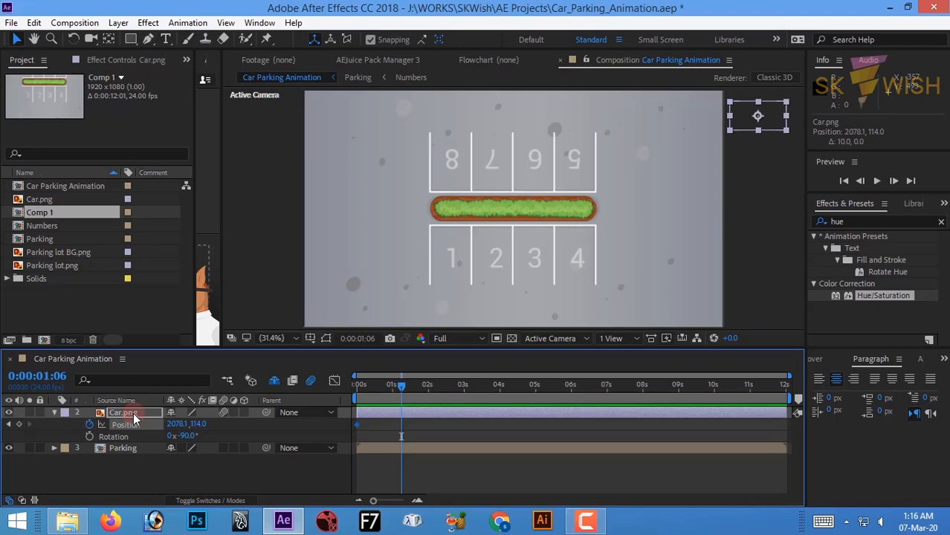
{"action": "left_click_drag", "start_coordinate": [403, 385], "coordinate": [429, 398]}
{"action": "key", "text": "shift+Left"}
{"action": "key", "text": "shift+Left"}
{"action": "key", "text": "shift+Left"}
{"action": "key", "text": "shift+Left"}
{"action": "key", "text": "shift+Left"}
{"action": "key", "text": "shift+Left"}
{"action": "key", "text": "shift+Left"}
{"action": "key", "text": "shift+Left"}
{"action": "key", "text": "shift+Left"}
{"action": "key", "text": "shift+Left"}
{"action": "key", "text": "shift+Left"}
{"action": "key", "text": "shift+Left"}
{"action": "key", "text": "shift+Left"}
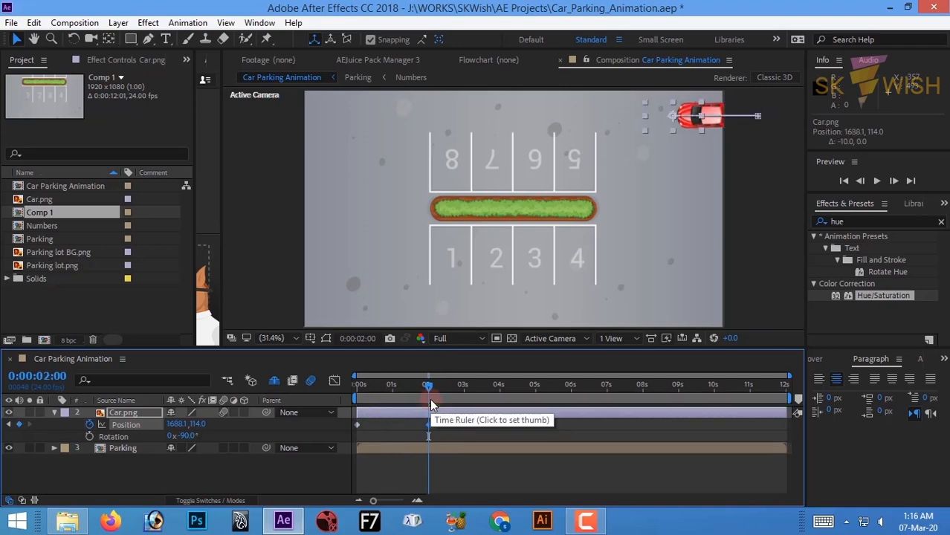
{"action": "key", "text": "shift+Left"}
{"action": "key", "text": "shift+Left"}
{"action": "key", "text": "shift+Left"}
{"action": "key", "text": "shift+Left"}
{"action": "key", "text": "shift+Left"}
{"action": "key", "text": "shift+Left"}
{"action": "key", "text": "shift+Left"}
{"action": "key", "text": "shift+Left"}
{"action": "key", "text": "shift+Left"}
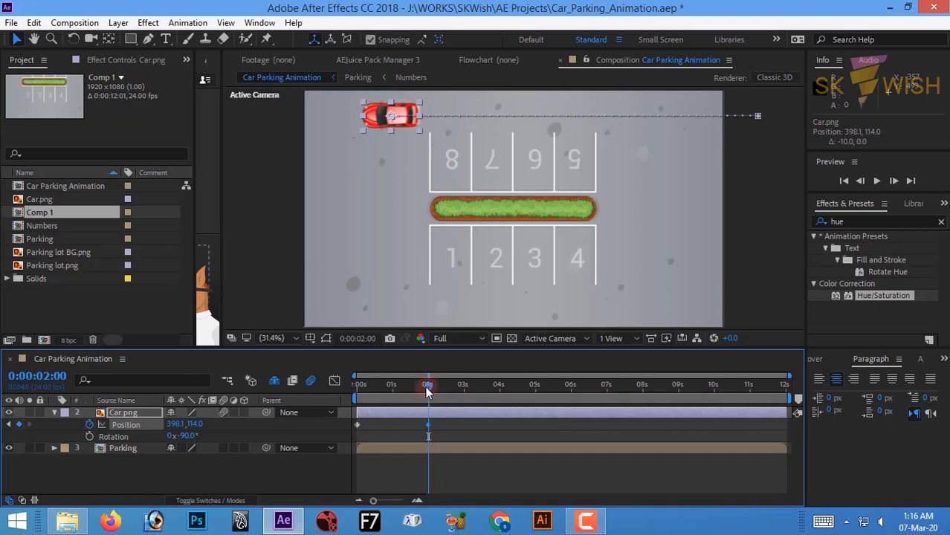
- At 4 seconds, keyframe the car straight down to the lower lane at position 398.1, 954.0
{"action": "left_click_drag", "start_coordinate": [426, 386], "coordinate": [498, 389]}
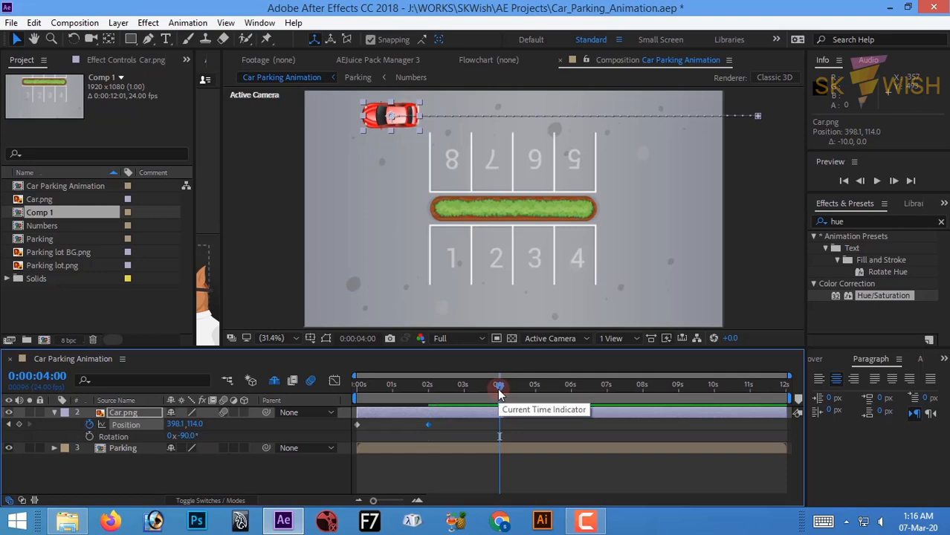
{"action": "key", "text": "shift+Down"}
{"action": "key", "text": "shift+Down"}
{"action": "key", "text": "shift+Down"}
{"action": "key", "text": "shift+Down"}
{"action": "key", "text": "shift+Down"}
{"action": "key", "text": "shift+Down"}
{"action": "key", "text": "shift+Down"}
{"action": "key", "text": "shift+Down"}
{"action": "key", "text": "shift+Down"}
{"action": "key", "text": "shift+Down"}
{"action": "key", "text": "shift+Down"}
{"action": "key", "text": "shift+Down"}
{"action": "key", "text": "shift+Down"}
{"action": "key", "text": "shift+Down"}
{"action": "key", "text": "shift+Down"}
{"action": "key", "text": "shift+Down"}
{"action": "key", "text": "shift+Down"}
{"action": "key", "text": "shift+Down"}
{"action": "key", "text": "shift+Down"}
{"action": "key", "text": "shift+Down"}
{"action": "key", "text": "shift+Down"}
{"action": "key", "text": "shift+Down"}
{"action": "key", "text": "shift+Down"}
{"action": "key", "text": "shift+Down"}
{"action": "key", "text": "shift+Down"}
{"action": "key", "text": "shift+Down"}
{"action": "key", "text": "shift+Down"}
{"action": "key", "text": "shift+Down"}
{"action": "key", "text": "shift+Down"}
{"action": "key", "text": "shift+Down"}
{"action": "key", "text": "shift+Down"}
{"action": "key", "text": "shift+Down"}
{"action": "key", "text": "shift+Down"}
{"action": "key", "text": "shift+Down"}
{"action": "key", "text": "shift+Down"}
{"action": "key", "text": "shift+Down"}
{"action": "key", "text": "shift+Down"}
{"action": "key", "text": "shift+Down"}
{"action": "key", "text": "shift+Down"}
{"action": "key", "text": "shift+Down"}
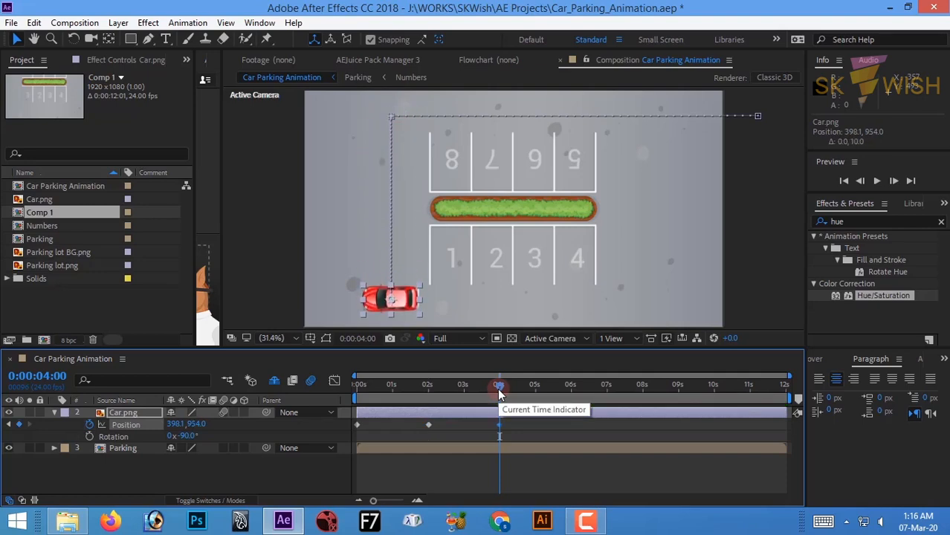
- At 6 seconds, keyframe the car along the lower lane to position 1025.1, 954.0, below parking space 3
{"action": "left_click_drag", "start_coordinate": [498, 389], "coordinate": [570, 392]}
{"action": "key", "text": "shift+Right"}
{"action": "key", "text": "shift+Right"}
{"action": "key", "text": "shift+Right"}
{"action": "key", "text": "shift+Right"}
{"action": "key", "text": "shift+Right"}
{"action": "key", "text": "shift+Right"}
{"action": "key", "text": "shift+Right"}
{"action": "key", "text": "shift+Right"}
{"action": "key", "text": "shift+Right"}
{"action": "key", "text": "shift+Right"}
{"action": "key", "text": "shift+Right"}
{"action": "key", "text": "shift+Right"}
{"action": "key", "text": "shift+Right"}
{"action": "key", "text": "shift+Right"}
{"action": "key", "text": "shift+Right"}
{"action": "key", "text": "shift+Right"}
{"action": "key", "text": "shift+Right"}
{"action": "key", "text": "shift+Right"}
{"action": "key", "text": "shift+Right"}
{"action": "key", "text": "shift+Right"}
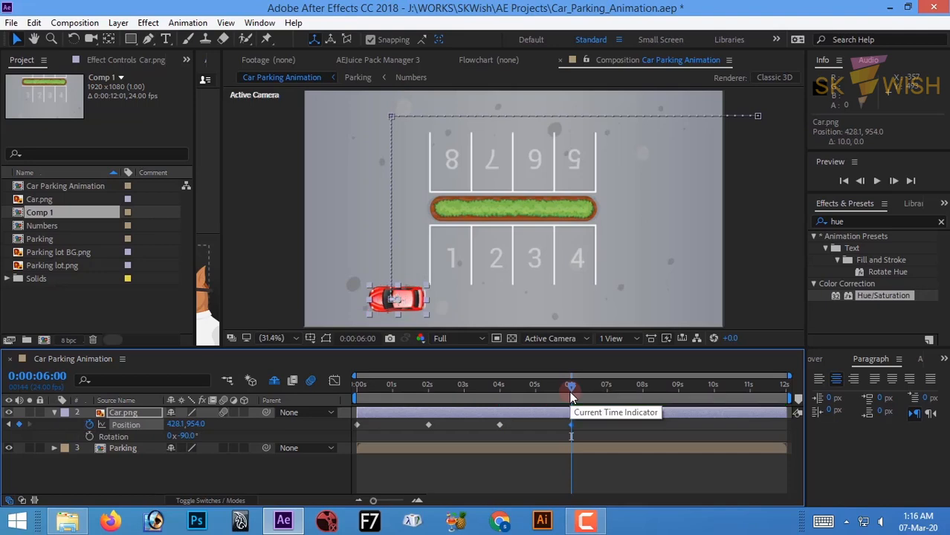
{"action": "key", "text": "shift+Left"}
{"action": "key", "text": "shift+Left"}
{"action": "key", "text": "shift+Left"}
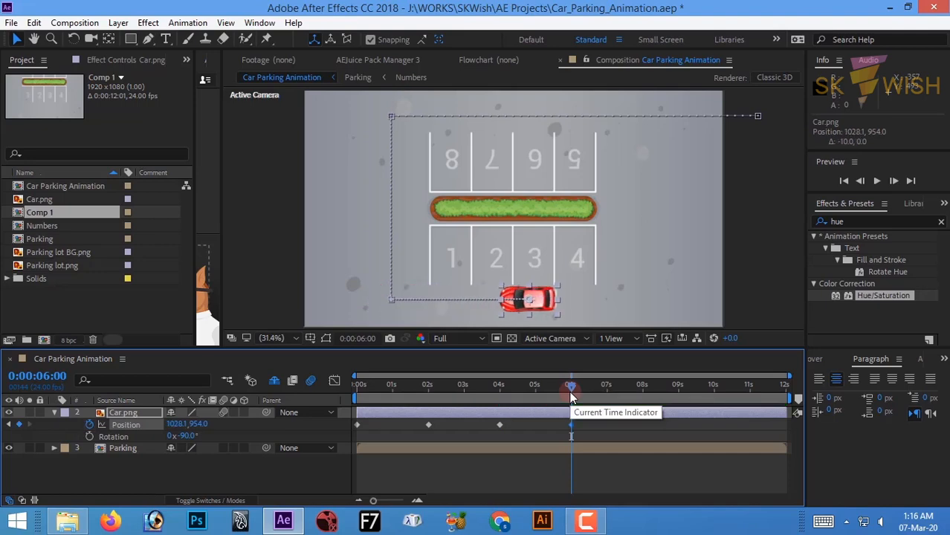
{"action": "key", "text": "Left"}
{"action": "key", "text": "Left"}
{"action": "key", "text": "Left"}
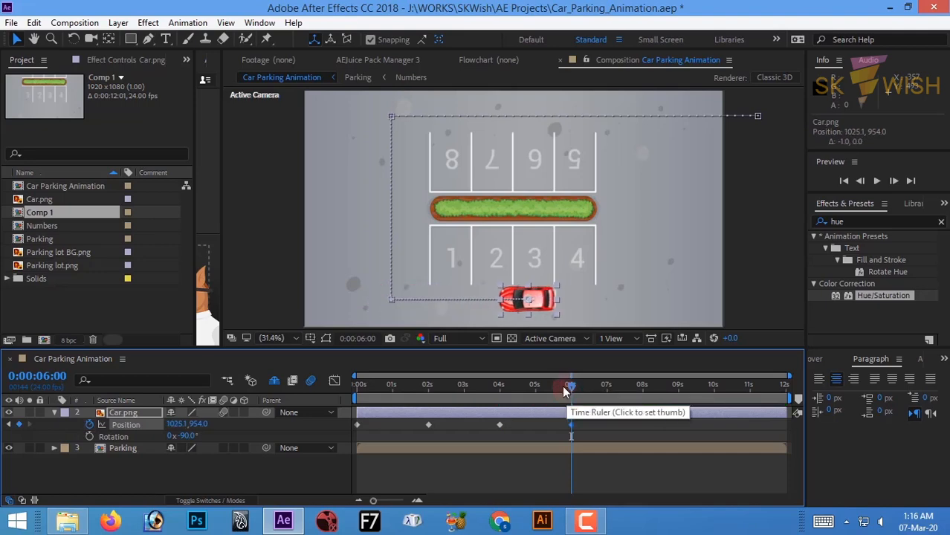
- At 8 seconds, keyframe the car straight up into parking space 3 at position 1025.1, 774.0
{"action": "left_click_drag", "start_coordinate": [570, 385], "coordinate": [644, 395]}
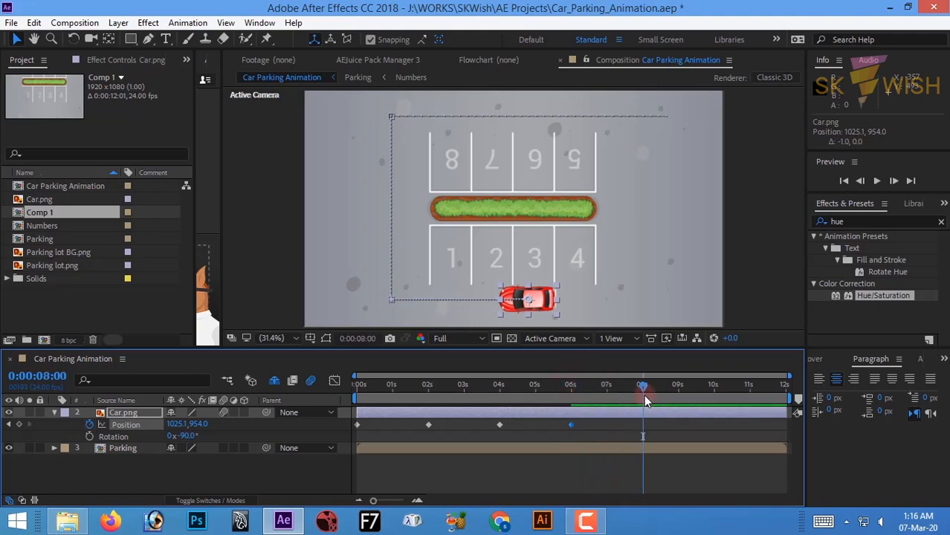
{"action": "key", "text": "shift+Up"}
{"action": "key", "text": "shift+Up"}
{"action": "key", "text": "shift+Up"}
{"action": "key", "text": "shift+Up"}
{"action": "key", "text": "shift+Up"}
{"action": "key", "text": "shift+Up"}
{"action": "key", "text": "shift+Up"}
{"action": "key", "text": "shift+Up"}
{"action": "key", "text": "shift+Up"}
{"action": "key", "text": "shift+Up"}
{"action": "key", "text": "shift+Up"}
{"action": "key", "text": "shift+Up"}
{"action": "key", "text": "shift+Up"}
{"action": "key", "text": "shift+Up"}
{"action": "key", "text": "shift+Up"}
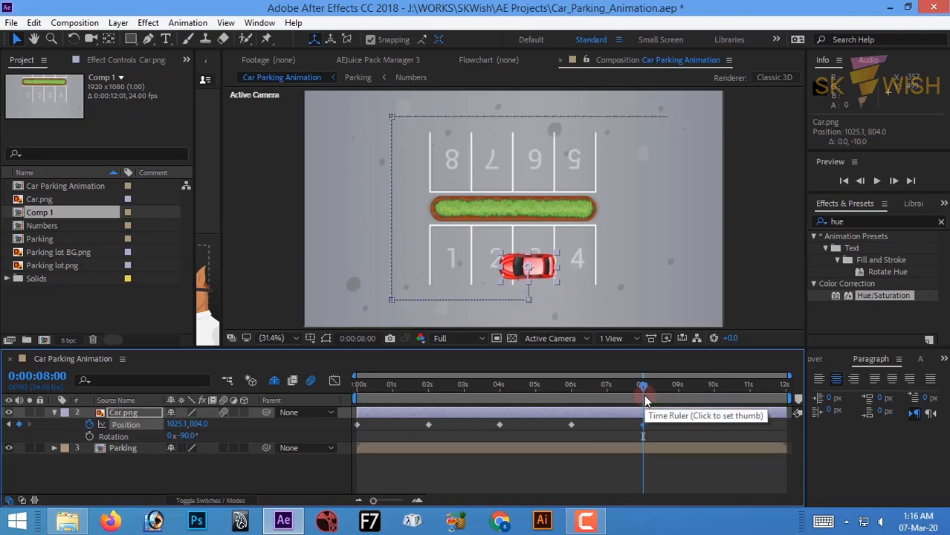
{"action": "key", "text": "shift+Up"}
{"action": "key", "text": "shift+Up"}
{"action": "key", "text": "shift+Up"}
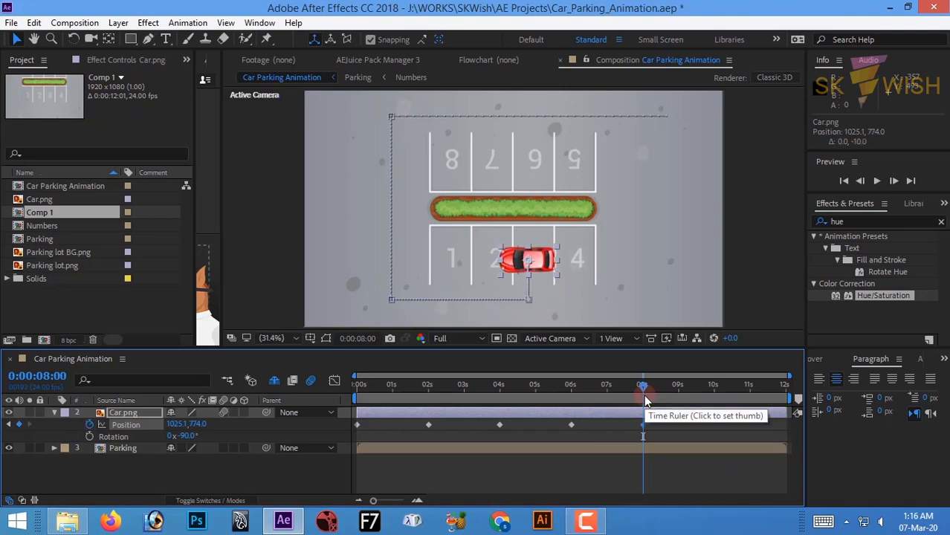
- Start keyframing the car's Rotation at 0:00:01:20, just before the first corner, holding it at -90°
{"action": "left_click_drag", "start_coordinate": [439, 390], "coordinate": [417, 397]}
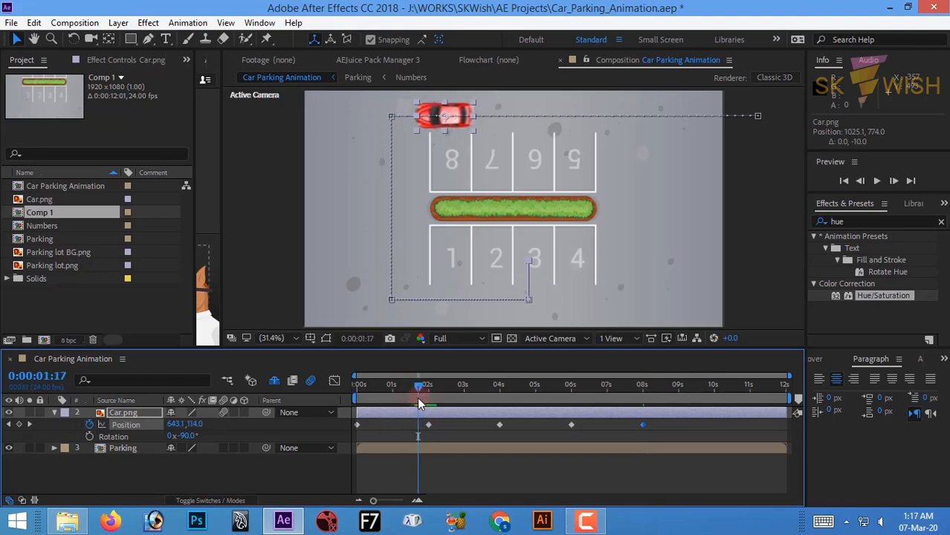
{"action": "key", "text": "k"}
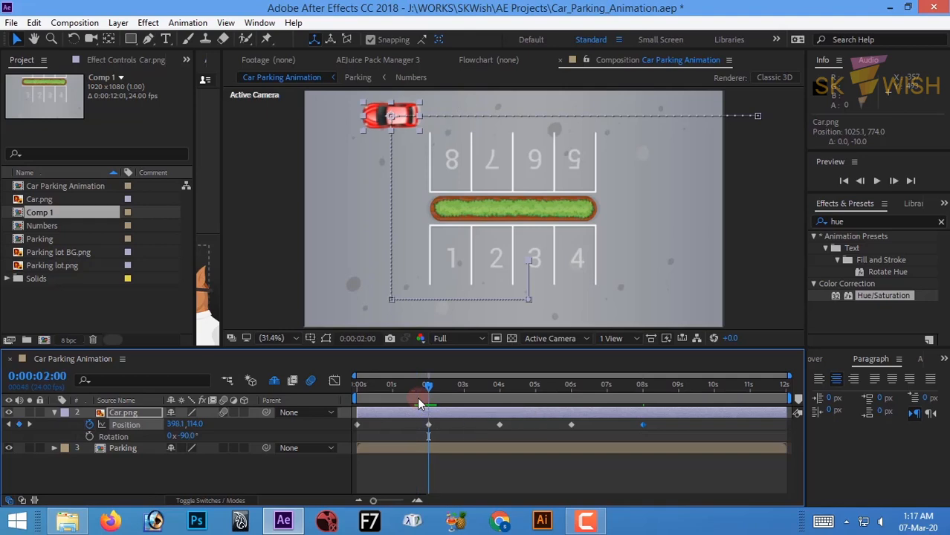
{"action": "key", "text": "shift+Page_Up"}
{"action": "key", "text": "shift+Page_Down"}
{"action": "key", "text": "Page_Up"}
{"action": "key", "text": "Page_Up"}
{"action": "key", "text": "Page_Up"}
{"action": "key", "text": "Page_Up"}
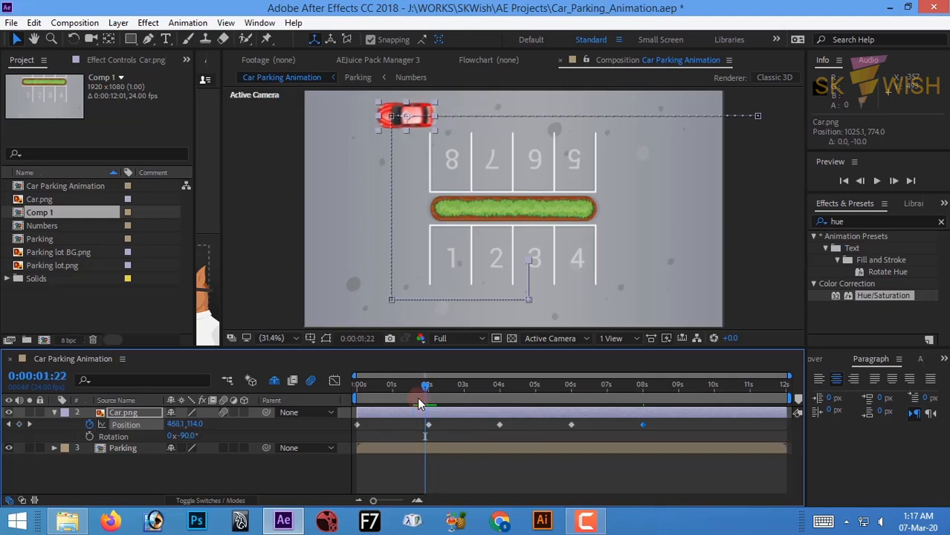
{"action": "left_click", "coordinate": [88, 437]}
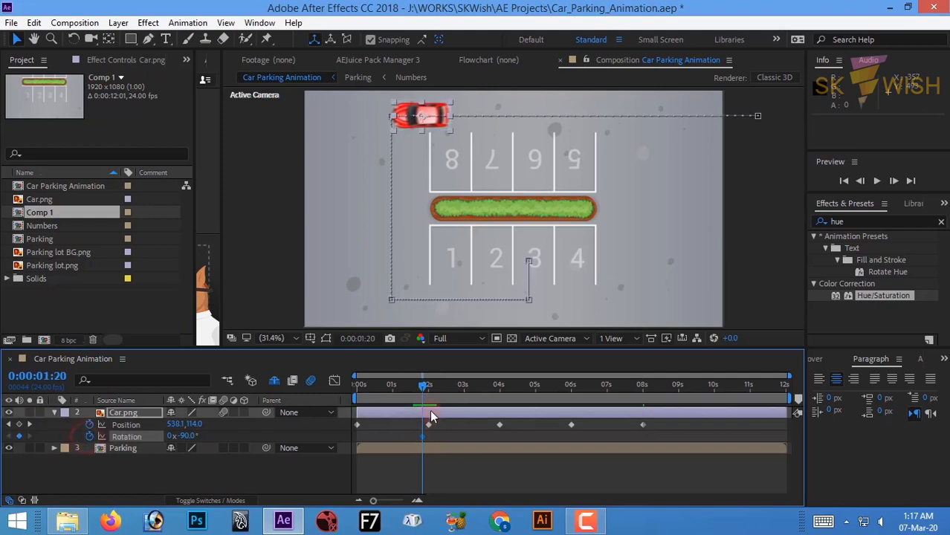
- At 0:00:02:05, keyframe the car's Rotation at -180° so it faces down the side lane
{"action": "key", "text": "k"}
{"action": "key", "text": "Page_Down"}
{"action": "key", "text": "Page_Down"}
{"action": "key", "text": "Page_Down"}
{"action": "key", "text": "Page_Down"}
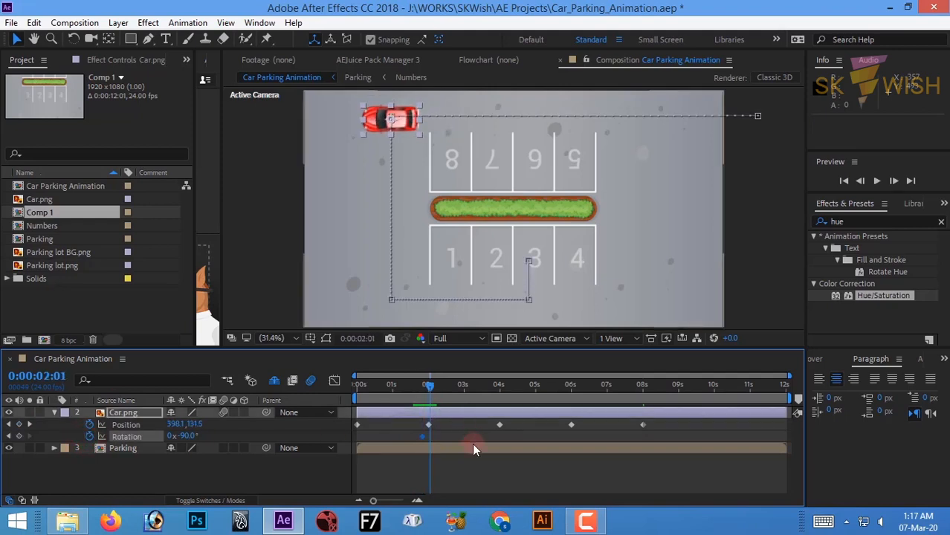
{"action": "key", "text": "Page_Down"}
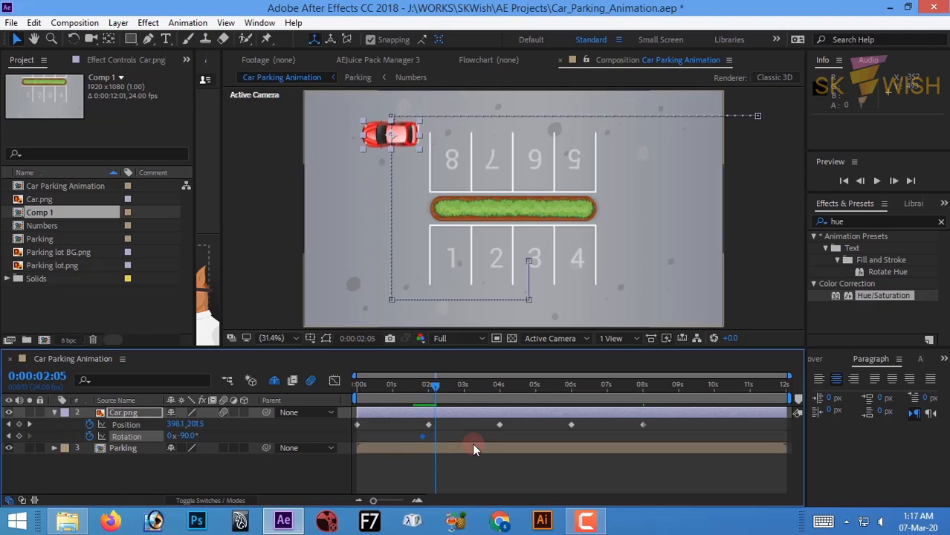
{"action": "left_click_drag", "start_coordinate": [186, 439], "coordinate": [136, 448]}
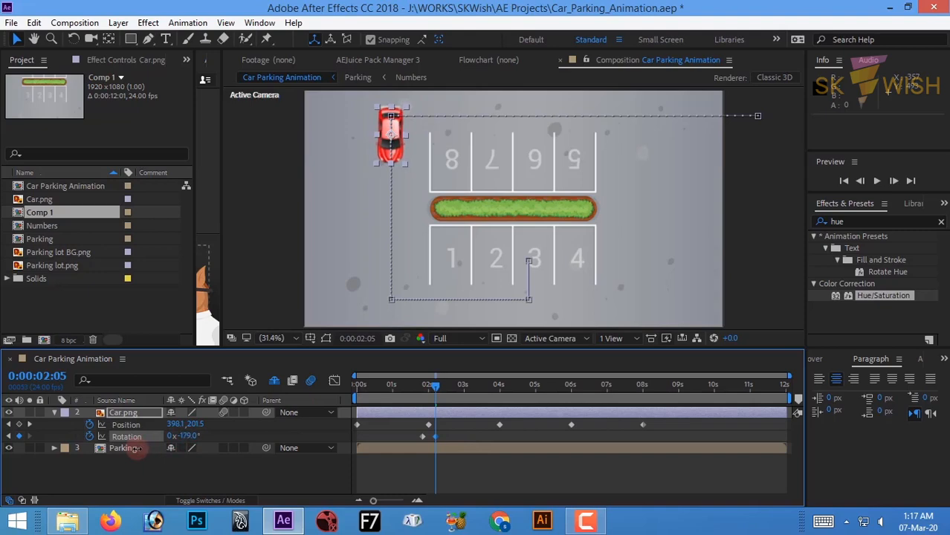
{"action": "left_click", "coordinate": [187, 436]}
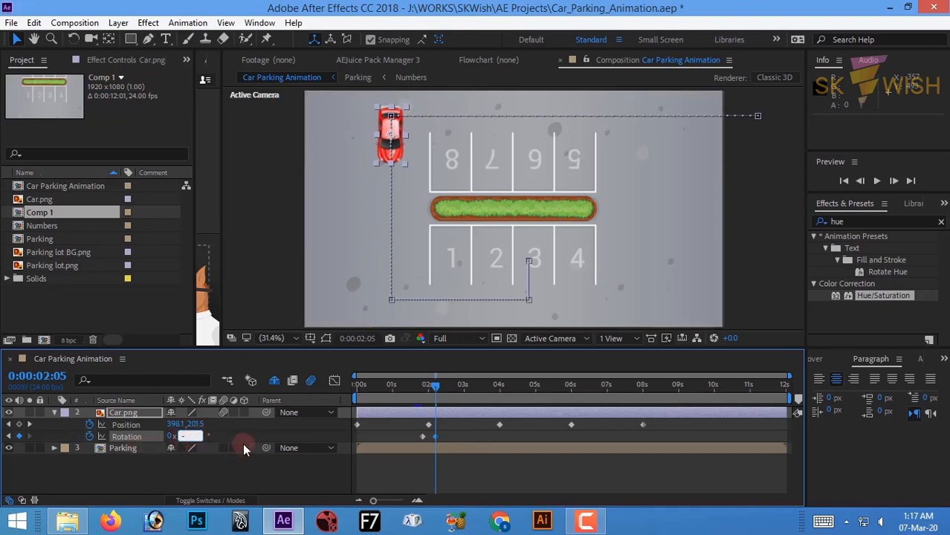
{"action": "type", "text": "-180"}
{"action": "key", "text": "Return"}
{"action": "left_click", "coordinate": [469, 475]}
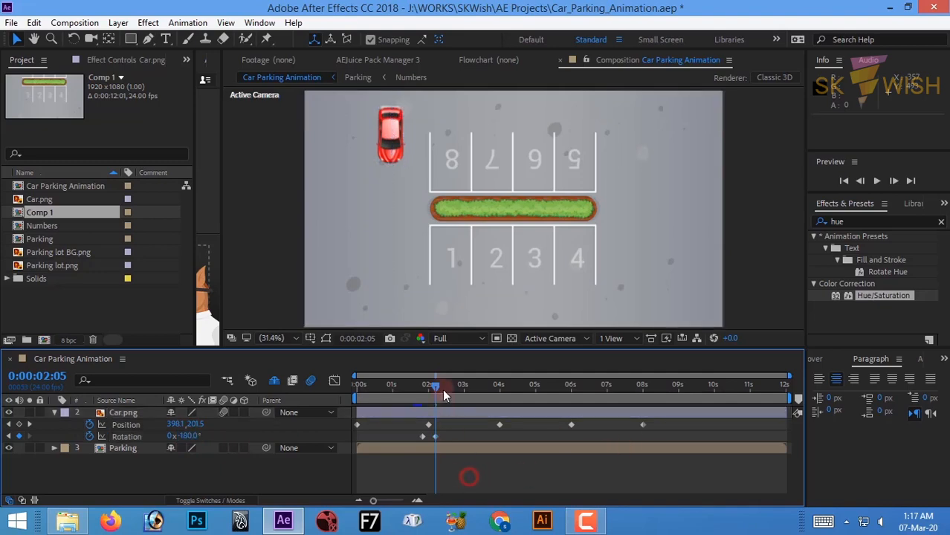
- Shorten the first turn by moving its two Rotation keyframes to 0:00:01:21 and 0:00:02:03
{"action": "left_click_drag", "start_coordinate": [435, 389], "coordinate": [421, 392]}
{"action": "key", "text": "equal"}
{"action": "key", "text": "equal"}
{"action": "key", "text": "equal"}
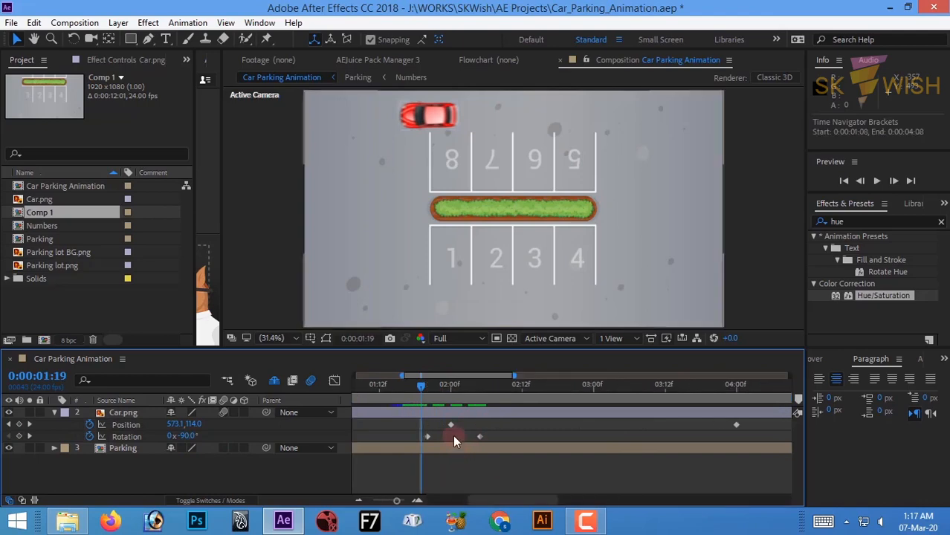
{"action": "key", "text": "equal"}
{"action": "left_click_drag", "start_coordinate": [420, 387], "coordinate": [625, 435]}
{"action": "left_click", "coordinate": [505, 410]}
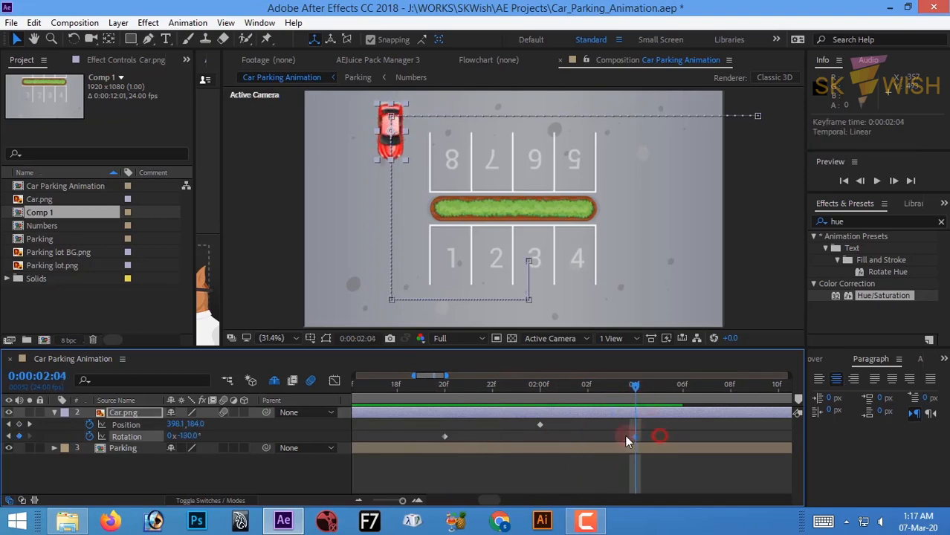
{"action": "left_click_drag", "start_coordinate": [633, 388], "coordinate": [538, 392]}
{"action": "left_click", "coordinate": [436, 440]}
{"action": "left_click_drag", "start_coordinate": [436, 440], "coordinate": [473, 439]}
{"action": "left_click", "coordinate": [484, 390]}
{"action": "left_click_drag", "start_coordinate": [472, 392], "coordinate": [540, 395]}
{"action": "left_click", "coordinate": [625, 436]}
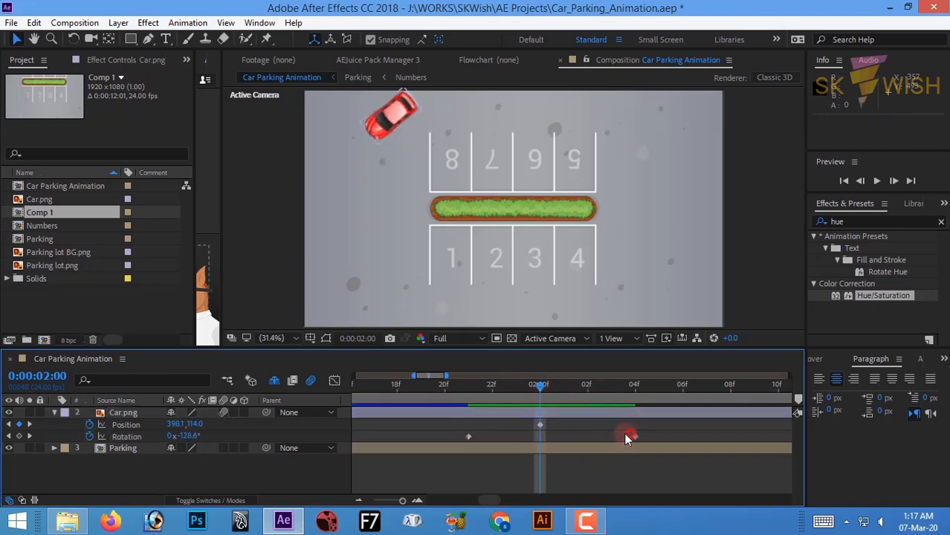
{"action": "left_click_drag", "start_coordinate": [635, 436], "coordinate": [614, 437]}
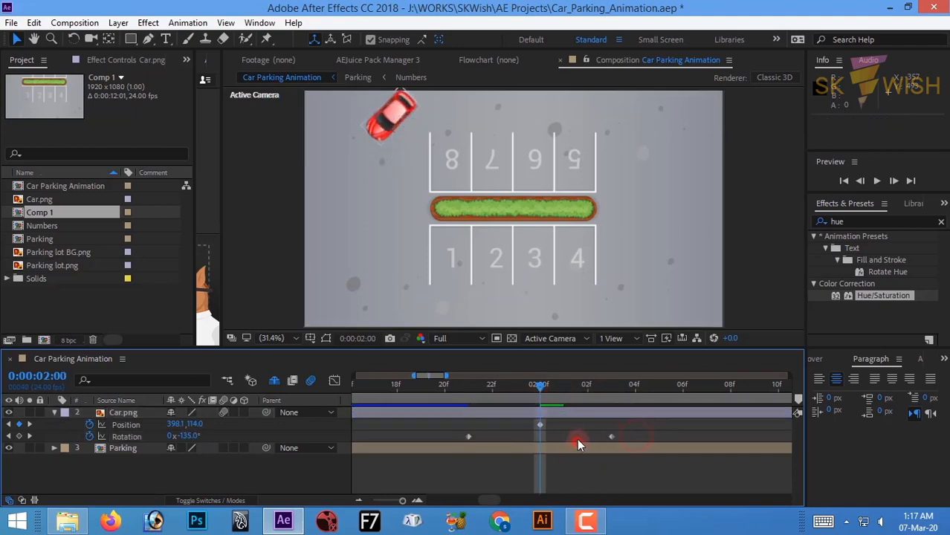
- Add a Rotation keyframe holding -180° at 0:00:03:20, just before the second corner
{"action": "left_click_drag", "start_coordinate": [538, 384], "coordinate": [671, 392]}
{"action": "key", "text": "minus"}
{"action": "key", "text": "minus"}
{"action": "key", "text": "minus"}
{"action": "key", "text": "minus"}
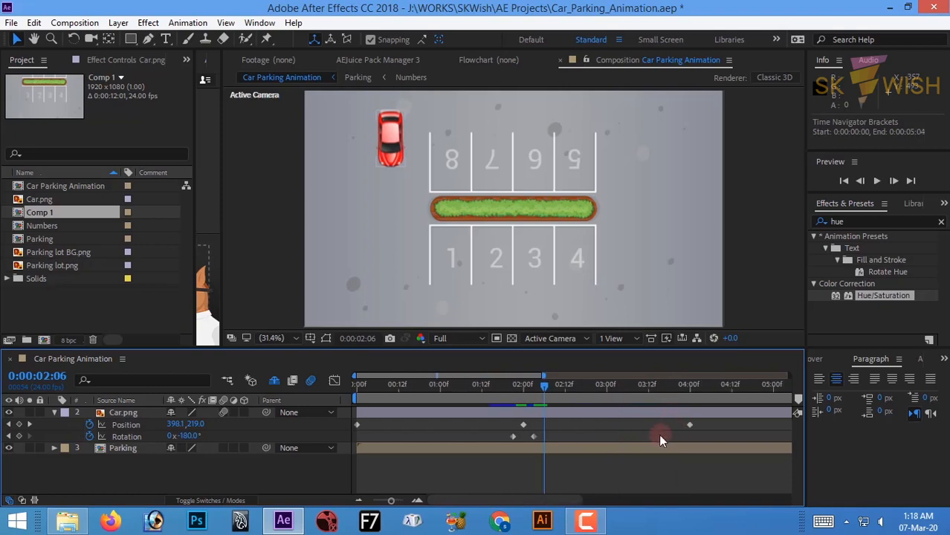
{"action": "key", "text": "h"}
{"action": "left_click_drag", "start_coordinate": [606, 434], "coordinate": [485, 444]}
{"action": "key", "text": "v"}
{"action": "left_click_drag", "start_coordinate": [448, 387], "coordinate": [583, 393]}
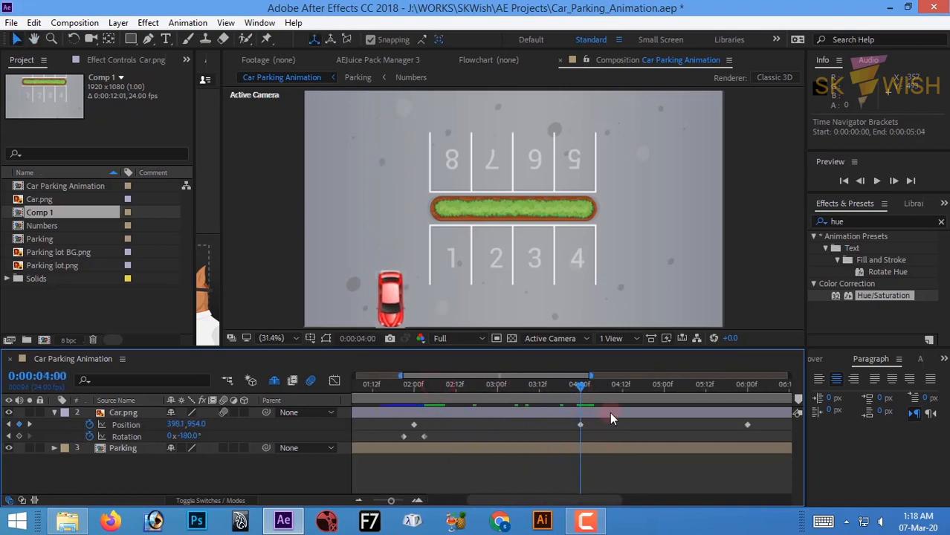
{"action": "key", "text": "Page_Up"}
{"action": "key", "text": "Page_Up"}
{"action": "key", "text": "Page_Up"}
{"action": "key", "text": "Page_Up"}
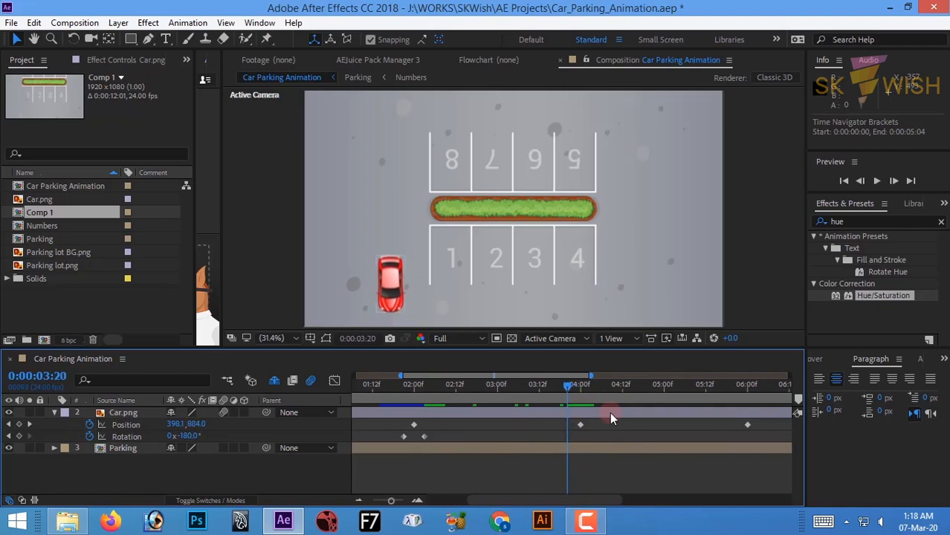
{"action": "left_click", "coordinate": [19, 436]}
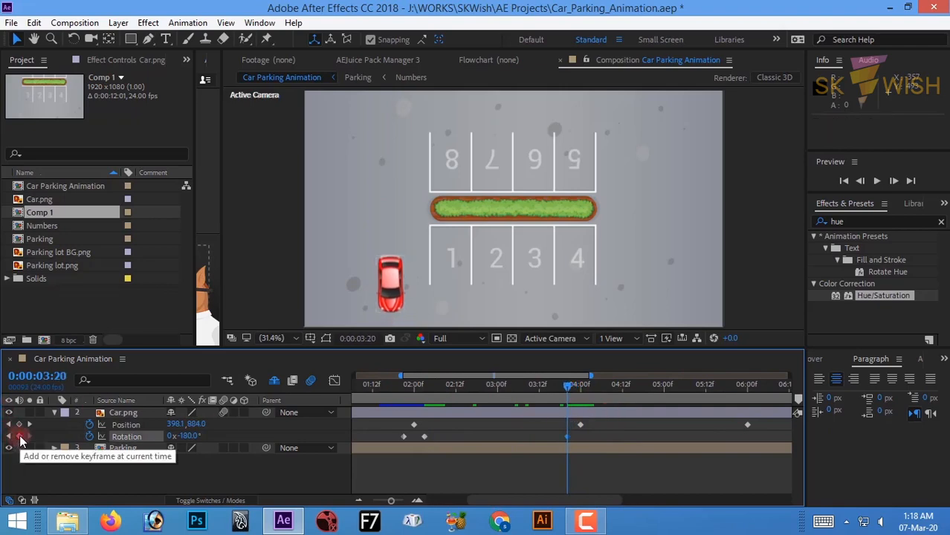
- At 0:00:04:04, keyframe the car's Rotation at -270° so it faces along the lower lane
{"action": "left_click", "coordinate": [119, 412]}
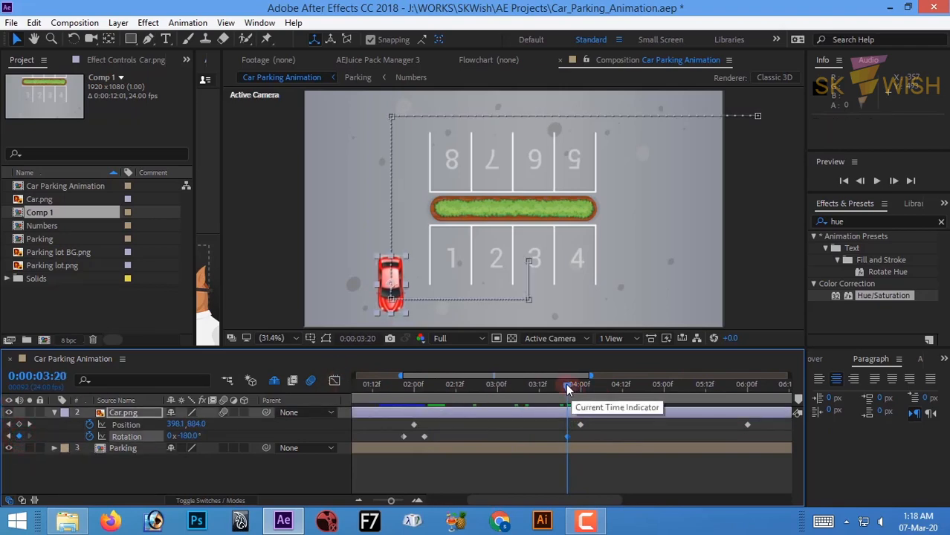
{"action": "left_click_drag", "start_coordinate": [571, 386], "coordinate": [579, 385]}
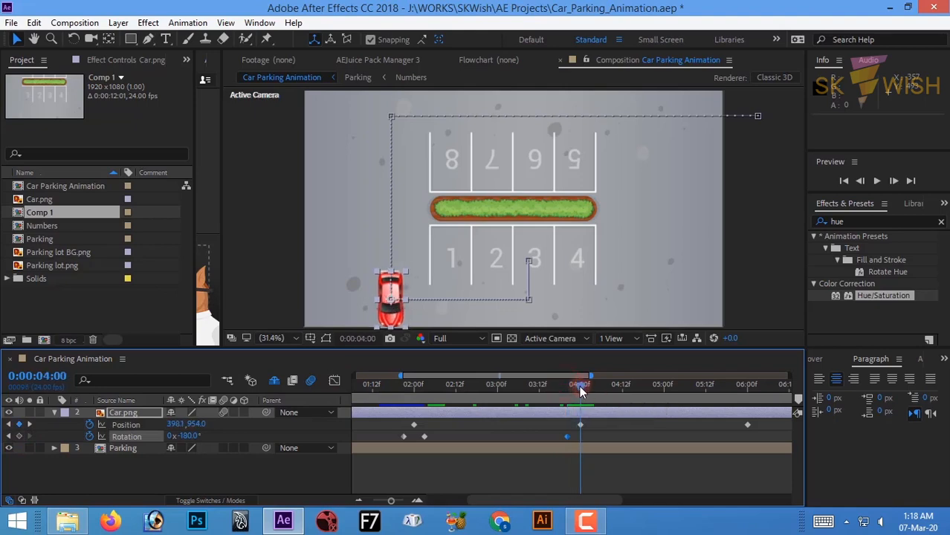
{"action": "key", "text": "Page_Down"}
{"action": "key", "text": "Page_Down"}
{"action": "key", "text": "Page_Down"}
{"action": "key", "text": "Page_Down"}
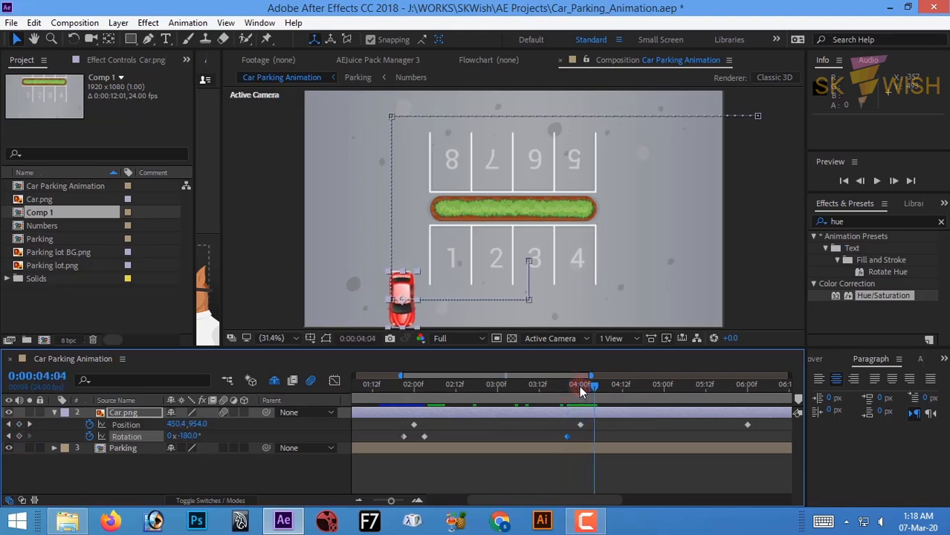
{"action": "left_click_drag", "start_coordinate": [189, 436], "coordinate": [134, 446]}
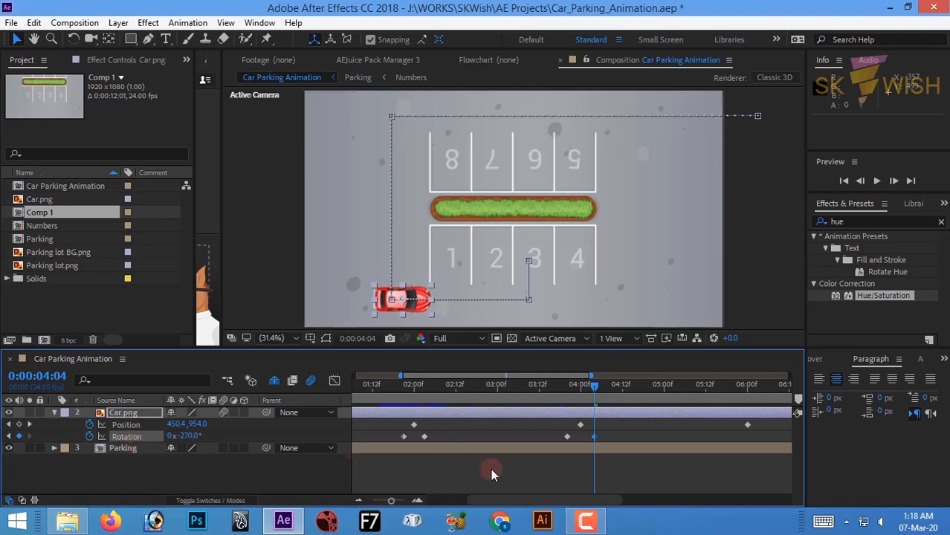
{"action": "left_click", "coordinate": [626, 469]}
- Add a Rotation keyframe holding -270° at 6 seconds, where the car reaches parking space 3
{"action": "left_click_drag", "start_coordinate": [593, 387], "coordinate": [747, 397]}
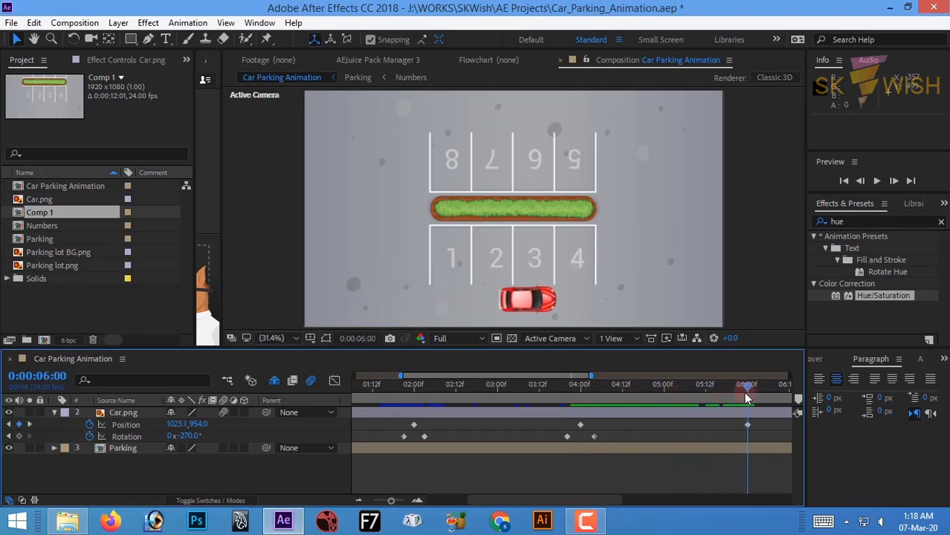
{"action": "left_click_drag", "start_coordinate": [710, 470], "coordinate": [464, 486]}
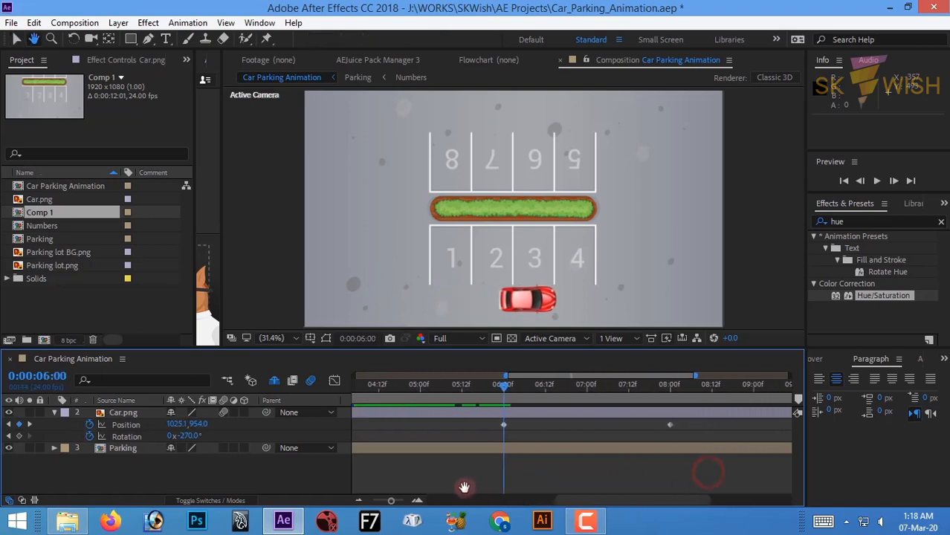
{"action": "left_click", "coordinate": [525, 416]}
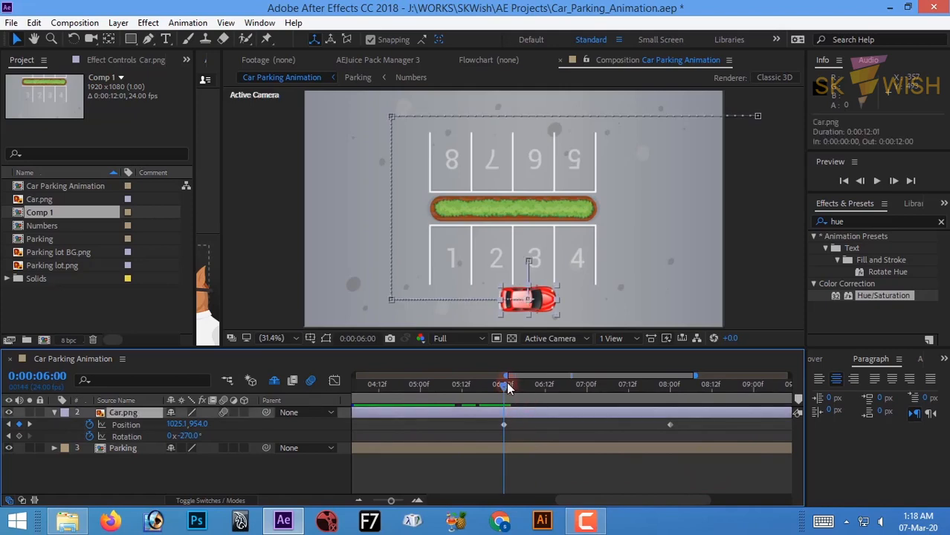
{"action": "left_click", "coordinate": [23, 437]}
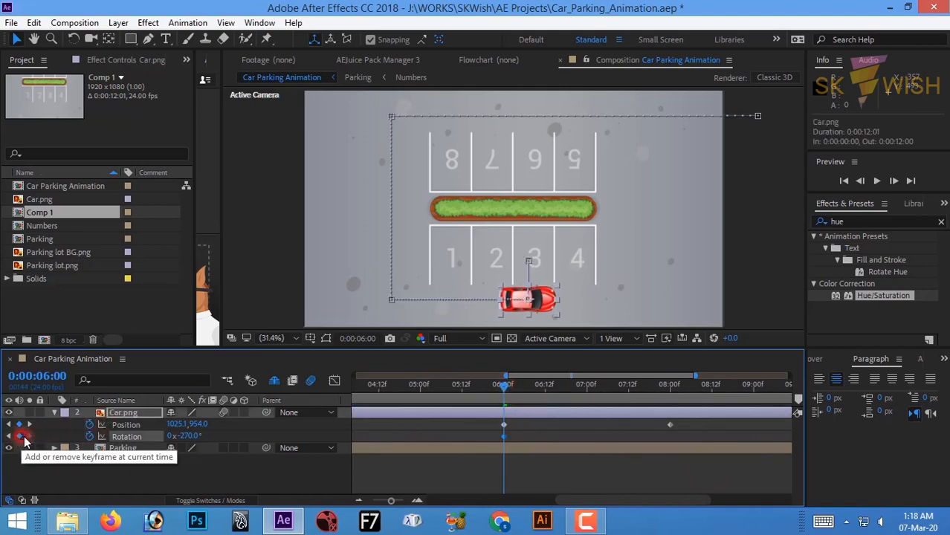
- At 0:00:06:05, add a Rotation keyframe that turns the car partway toward parking space 3
{"action": "mouse_move", "coordinate": [501, 387]}
{"action": "left_mouse_down"}
{"action": "mouse_move", "coordinate": [525, 387]}
{"action": "mouse_move", "coordinate": [517, 386]}
{"action": "left_mouse_up"}
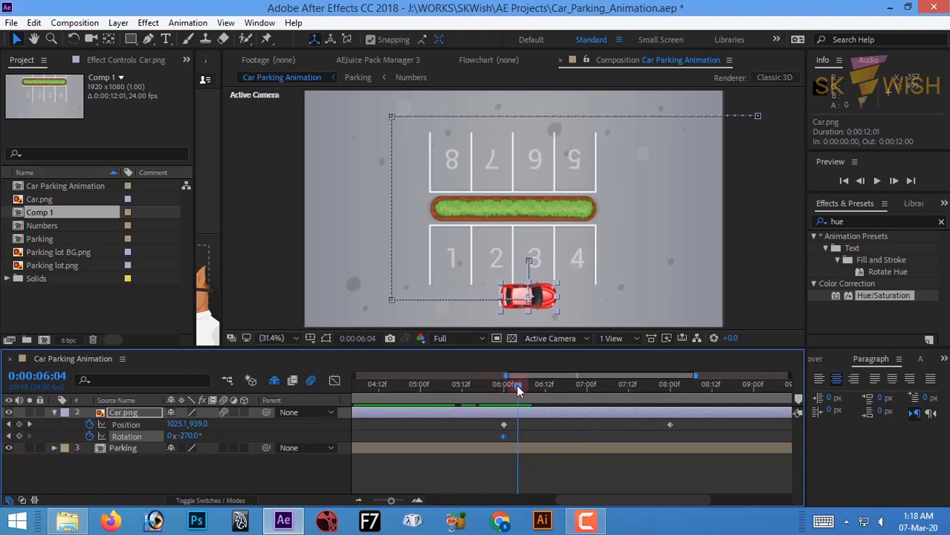
{"action": "key", "text": "j"}
{"action": "key", "text": "Page_Down"}
{"action": "key", "text": "Page_Down"}
{"action": "key", "text": "Page_Down"}
{"action": "key", "text": "Page_Down"}
{"action": "key", "text": "Page_Down"}
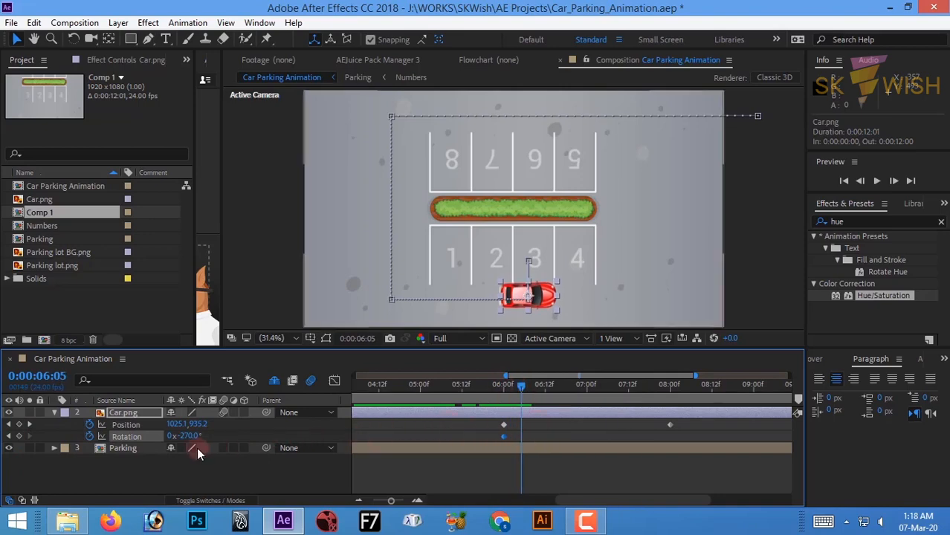
{"action": "left_click_drag", "start_coordinate": [186, 436], "coordinate": [173, 446]}
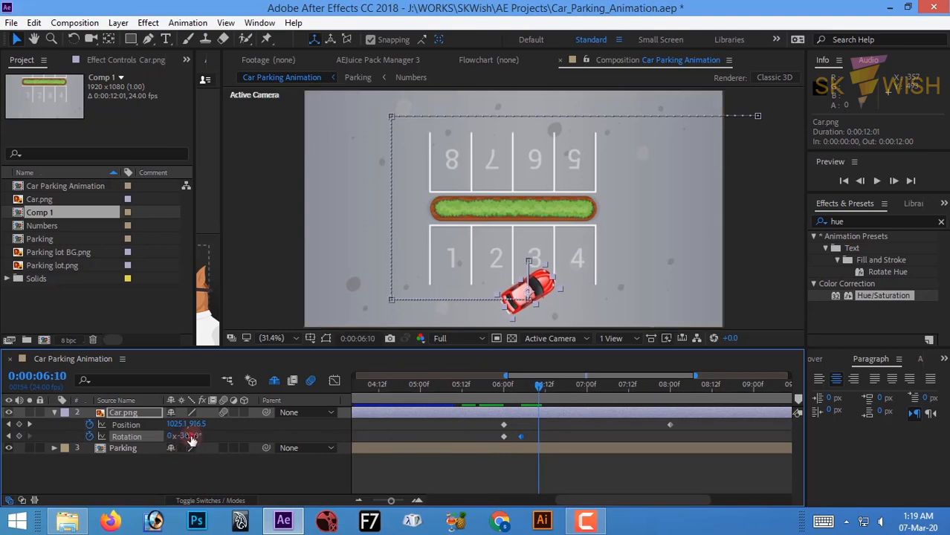
- Turn the car further at 0:00:06:10 and straighten it into space 3 at 0:00:06:15 with a Rotation of -1x+0.0°
{"action": "left_click_drag", "start_coordinate": [189, 439], "coordinate": [172, 439]}
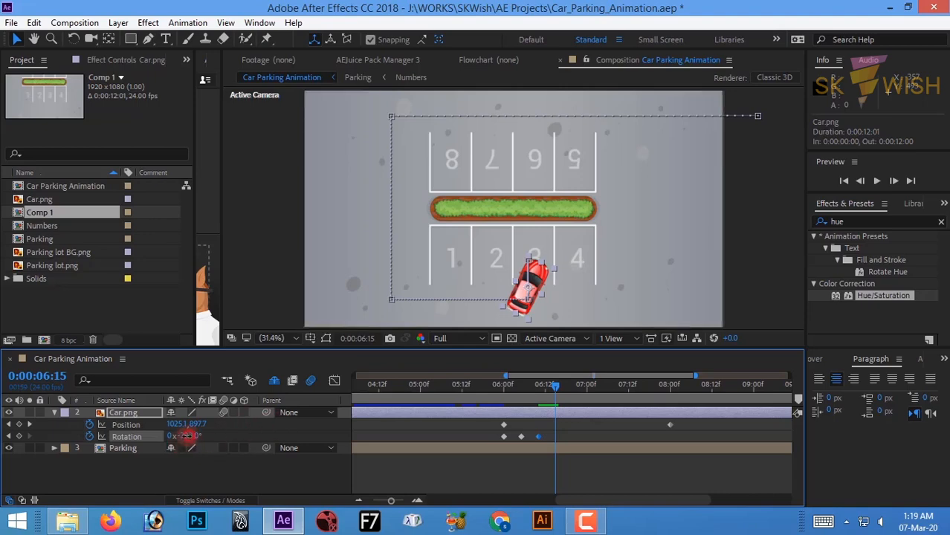
{"action": "left_click_drag", "start_coordinate": [186, 436], "coordinate": [177, 444]}
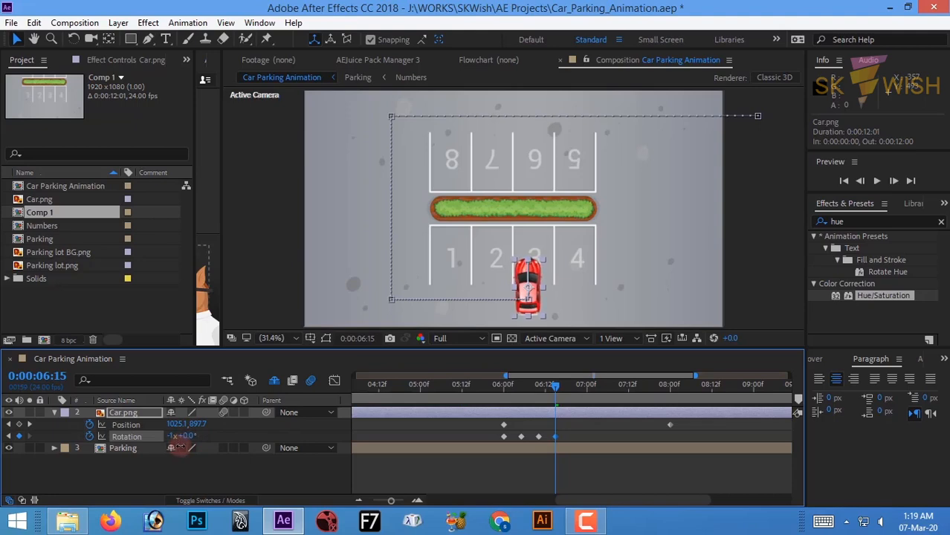
{"action": "left_click", "coordinate": [603, 467]}
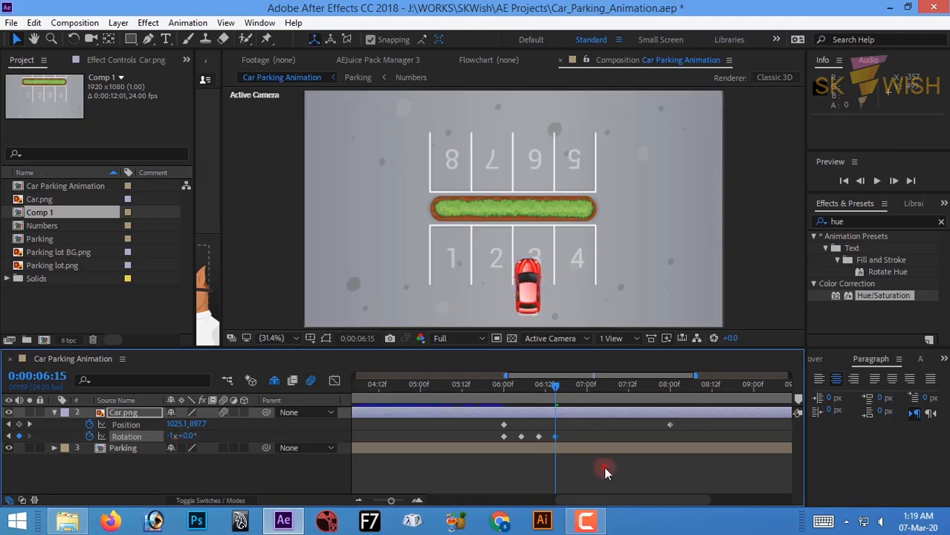
{"action": "mouse_move", "coordinate": [546, 392]}
{"action": "left_mouse_down"}
{"action": "mouse_move", "coordinate": [501, 401]}
{"action": "mouse_move", "coordinate": [550, 394]}
{"action": "left_mouse_up"}
{"action": "left_click", "coordinate": [572, 414]}
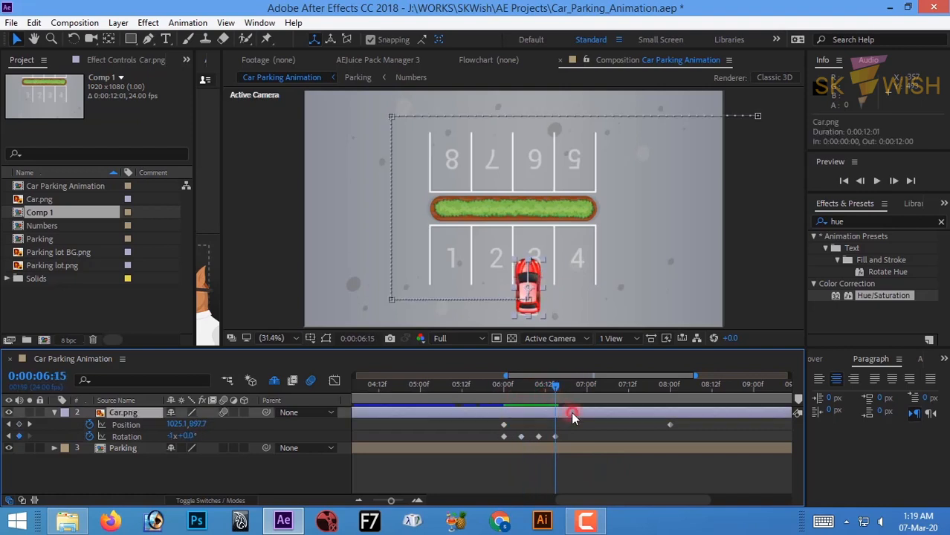
- At 0:00:06:15, add a Position keyframe that moves the car to 1058.1, 897.7, in line with parking space 3
{"action": "key", "text": "shift+Right"}
{"action": "key", "text": "shift+Right"}
{"action": "key", "text": "shift+Right"}
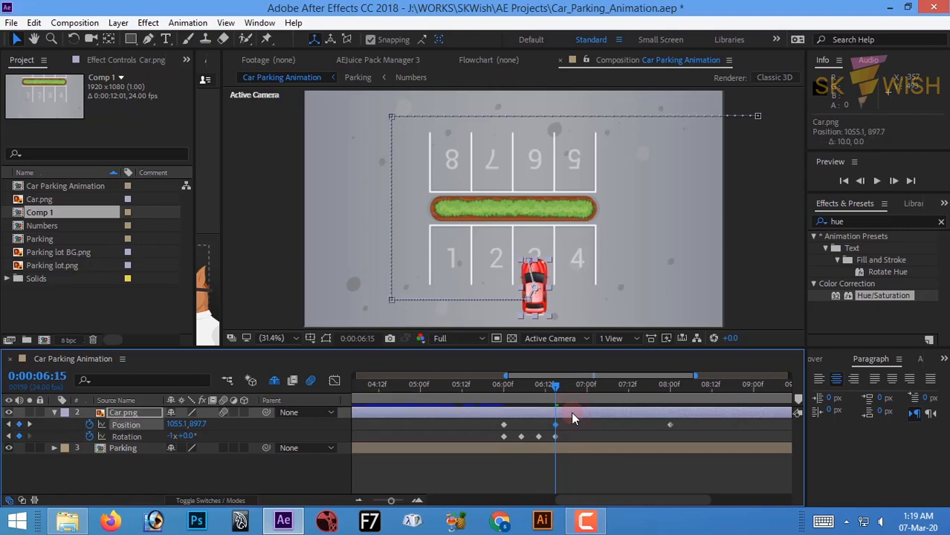
{"action": "key", "text": "Right"}
{"action": "key", "text": "Right"}
{"action": "key", "text": "Right"}
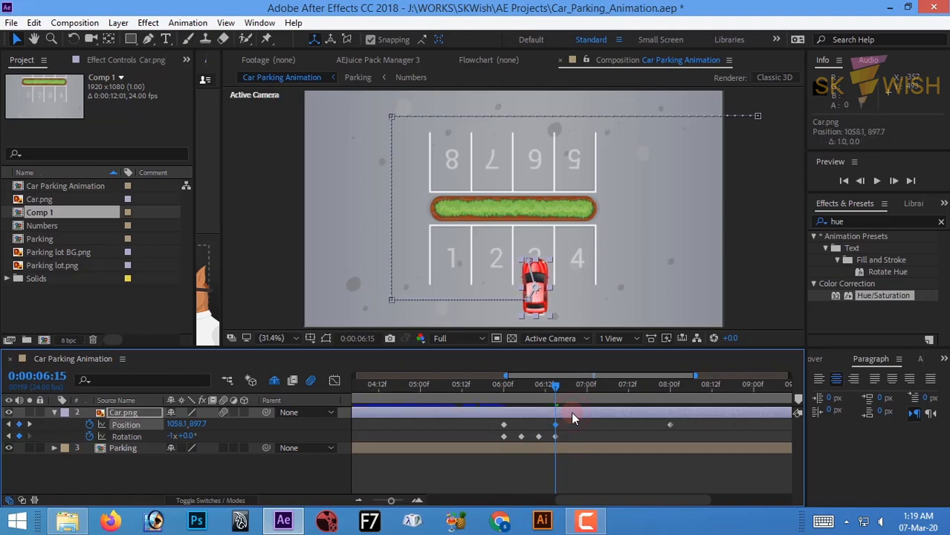
- At the 8-second keyframe, shift the car sideways to Position 1055.1, 774.0 so it sits centred in space 3
{"action": "key", "text": "k"}
{"action": "key", "text": "shift+Right"}
{"action": "key", "text": "shift+Right"}
{"action": "key", "text": "shift+Right"}
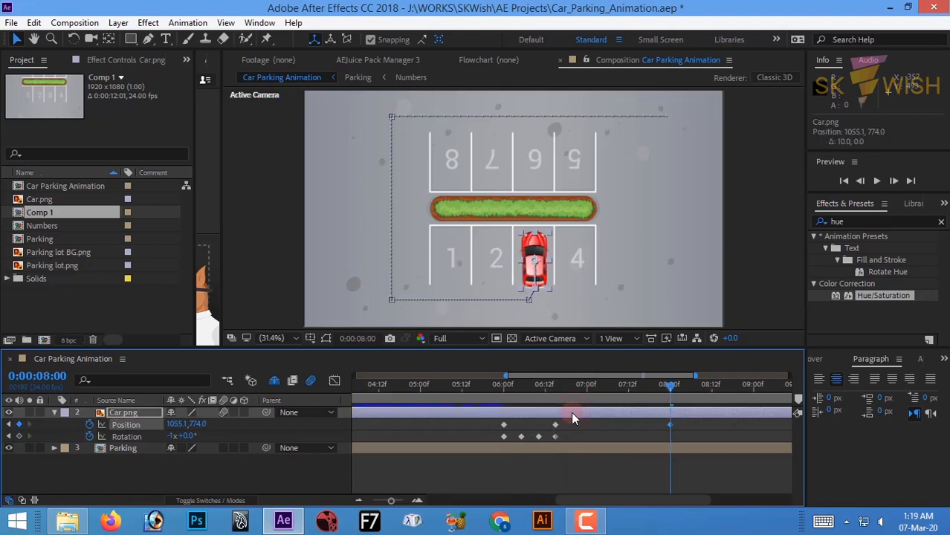
{"action": "key", "text": "End"}
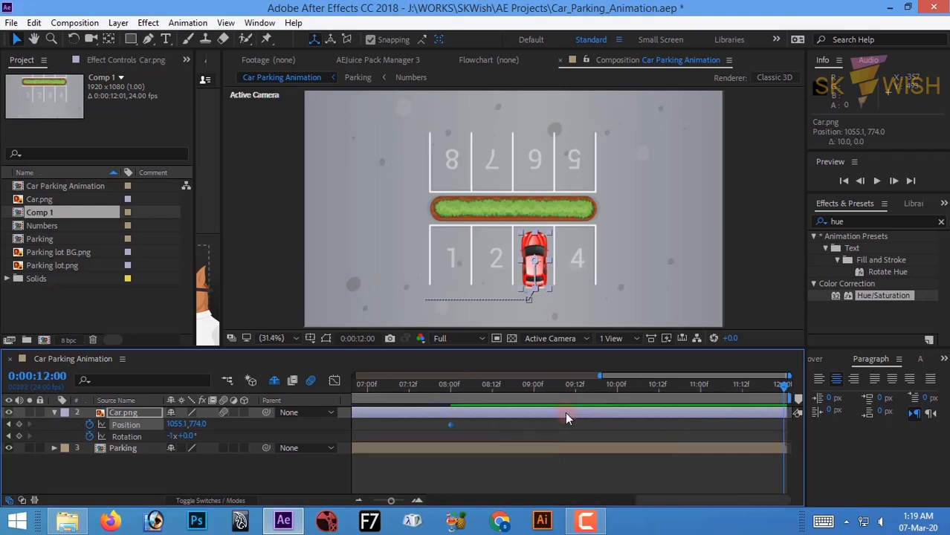
{"action": "key", "text": "j"}
{"action": "key", "text": "j"}
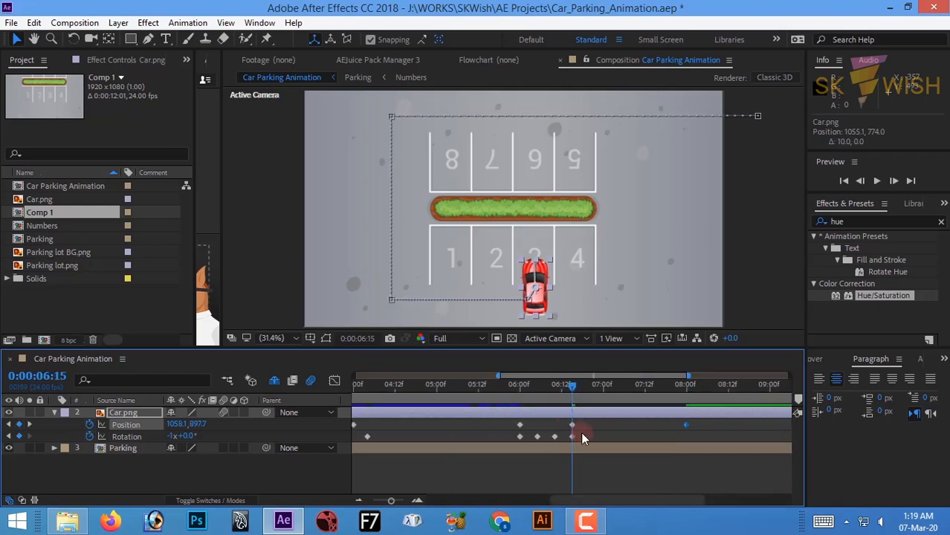
- At 0:00:06:05, add a Position keyframe for the turning car at 1049.1, 932.2
{"action": "left_click", "coordinate": [619, 433]}
{"action": "left_click_drag", "start_coordinate": [568, 383], "coordinate": [518, 395]}
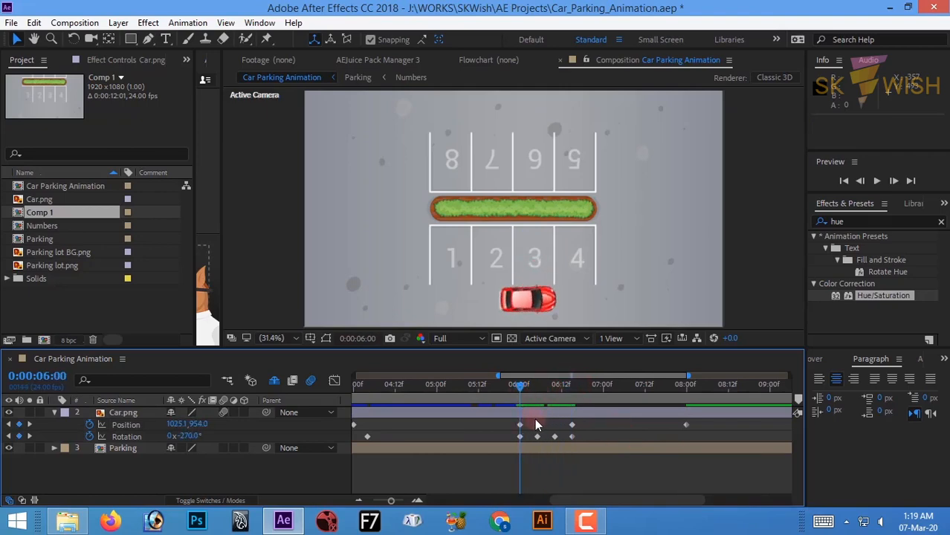
{"action": "left_click", "coordinate": [536, 416]}
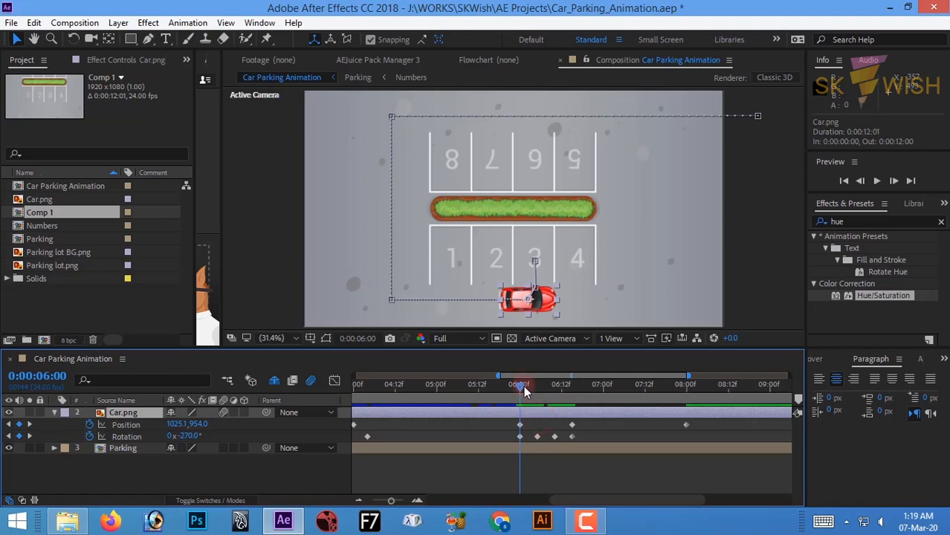
{"action": "key", "text": "="}
{"action": "scroll", "coordinate": [578, 283], "scroll_direction": "up", "scroll_amount": 1}
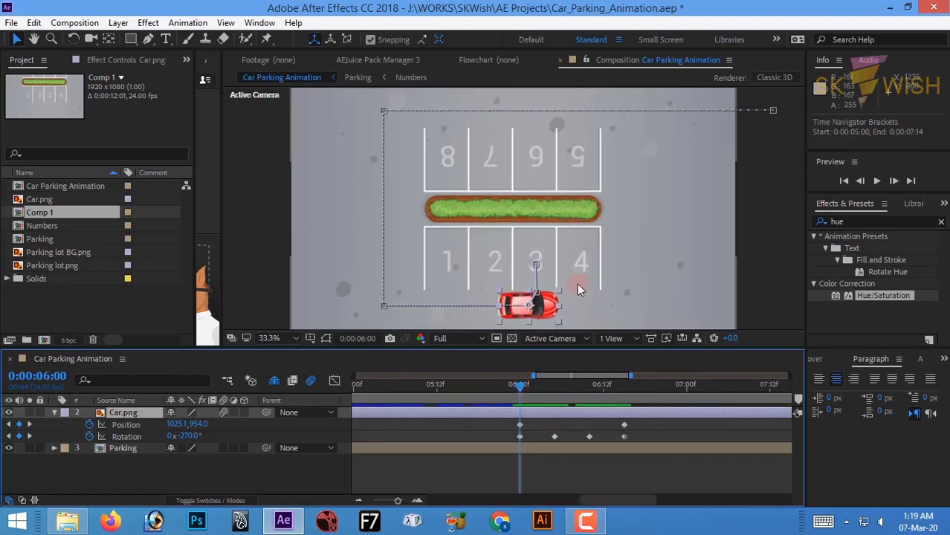
{"action": "scroll", "coordinate": [579, 288], "scroll_direction": "up", "scroll_amount": 3}
{"action": "left_click_drag", "start_coordinate": [543, 242], "coordinate": [405, 273]}
{"action": "left_click_drag", "start_coordinate": [519, 386], "coordinate": [557, 398]}
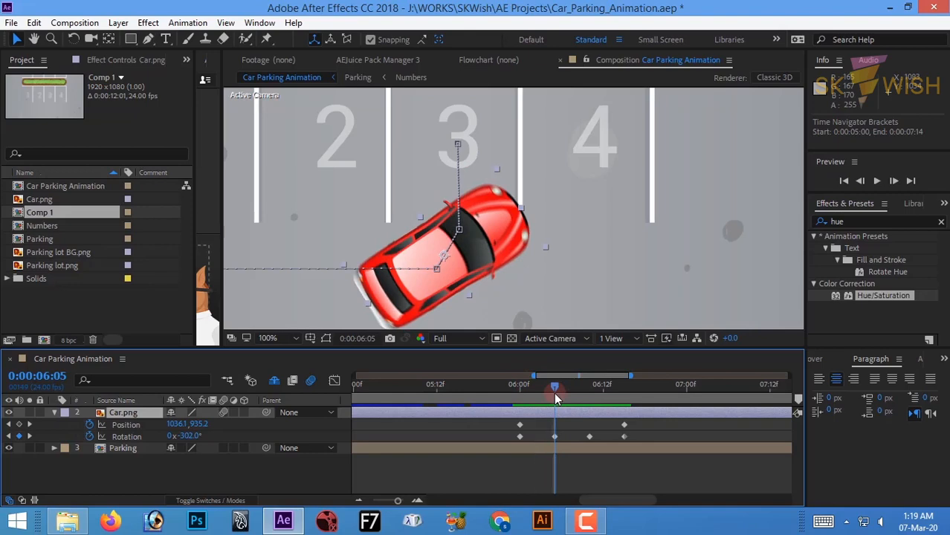
{"action": "key", "text": "Right"}
{"action": "key", "text": "Right"}
{"action": "key", "text": "Right"}
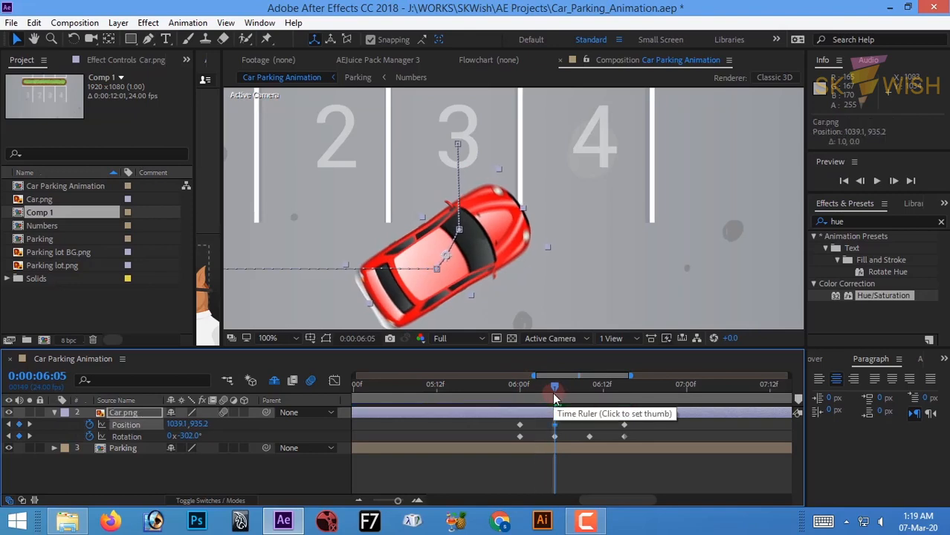
{"action": "key", "text": "shift+Right"}
{"action": "key", "text": "Up"}
{"action": "key", "text": "Up"}
{"action": "key", "text": "Up"}
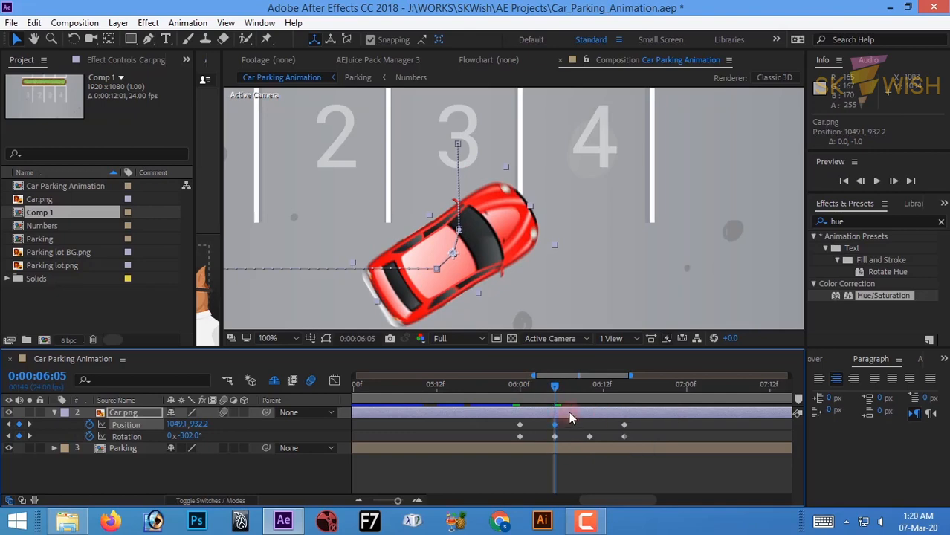
- At the 6-second keyframe, move the car back along the lower lane to Position 1005.1, 954.0
{"action": "key", "text": "j"}
{"action": "key", "text": "shift+Left"}
{"action": "key", "text": "shift+Left"}
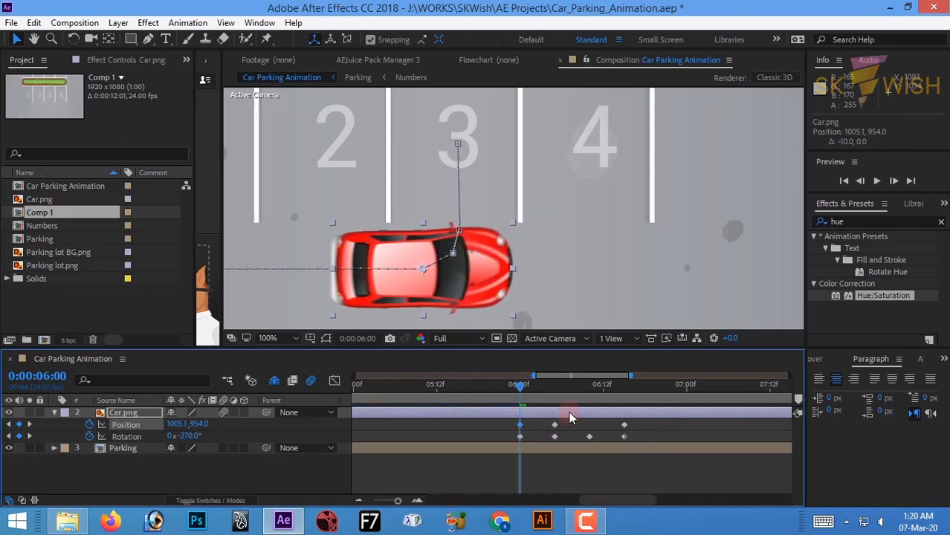
{"action": "key", "text": "shift+Left"}
{"action": "key", "text": "shift+Right"}
- Preview the turn, and at 0:00:06:10 add a Position keyframe for the car at 1055.6, 917.0
{"action": "key", "text": "space"}
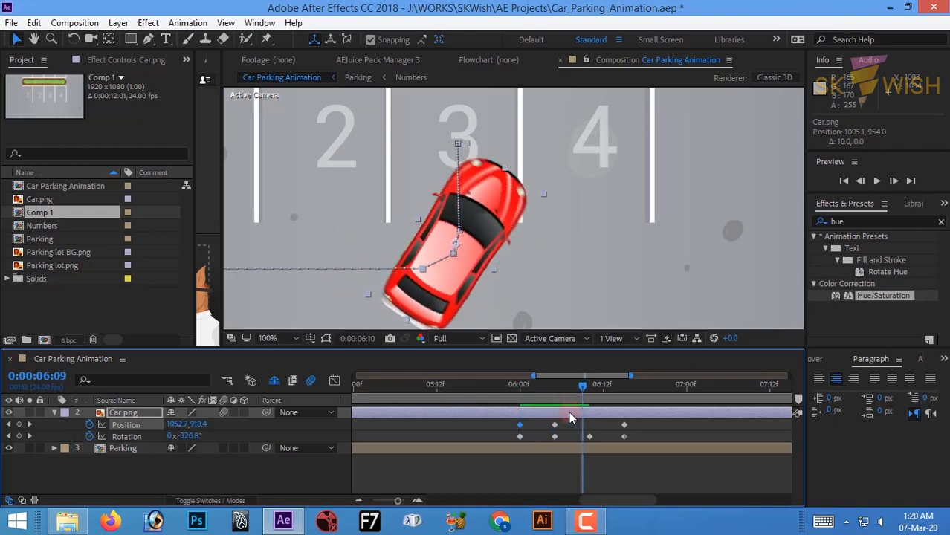
{"action": "key", "text": "Page_Up"}
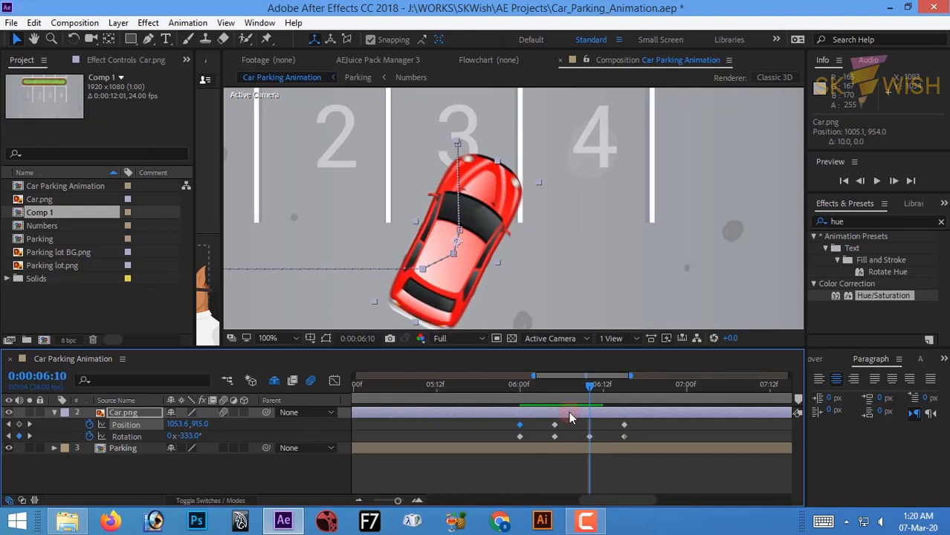
{"action": "key", "text": "alt+shift+p"}
{"action": "key", "text": "Right"}
{"action": "key", "text": "Right"}
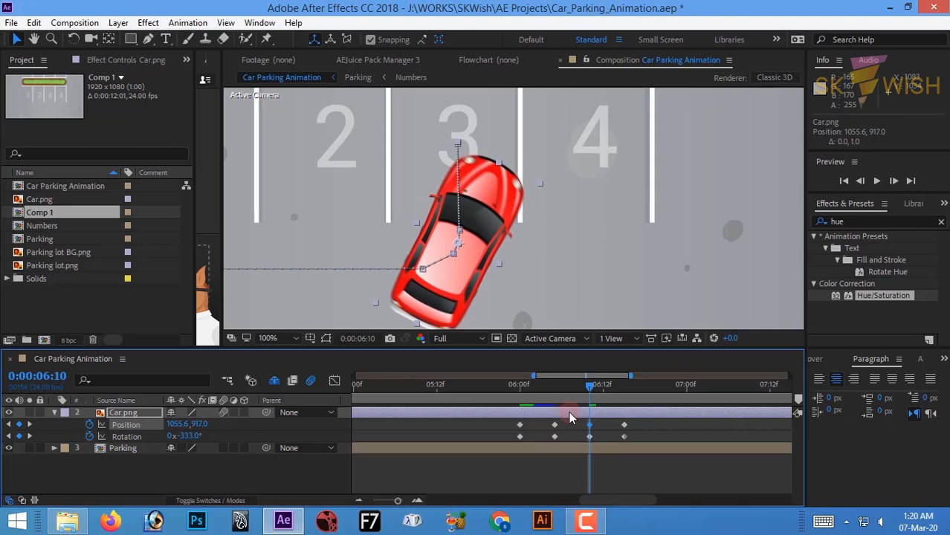
- Smooth the turning path by moving the car's 0:00:06:05 keyframe to Position 1037.1, 938.2
{"action": "key", "text": "j"}
{"action": "key", "text": "Left"}
{"action": "key", "text": "Left"}
{"action": "key", "text": "Left"}
{"action": "key", "text": "Left"}
{"action": "key", "text": "Left"}
{"action": "key", "text": "Left"}
{"action": "key", "text": "Left"}
{"action": "key", "text": "Left"}
{"action": "key", "text": "Down"}
{"action": "key", "text": "Down"}
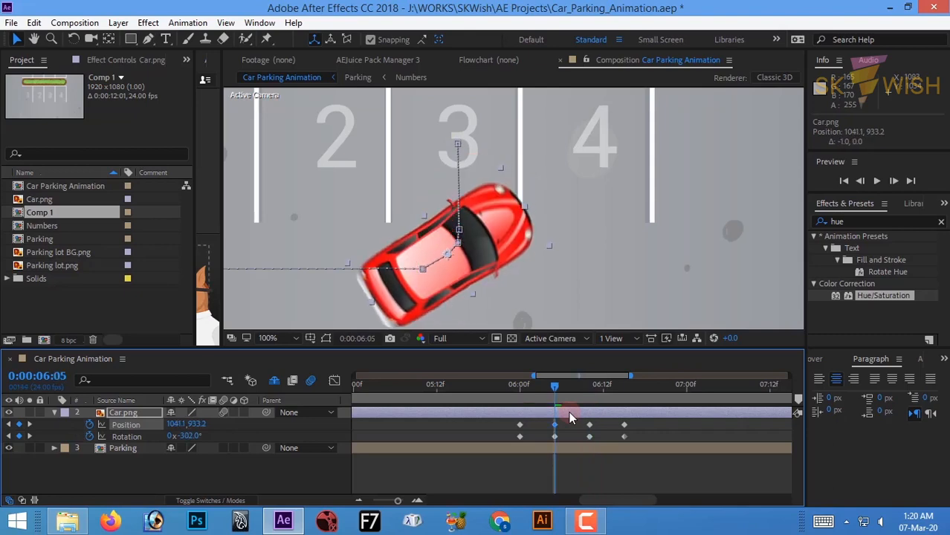
{"action": "key", "text": "Left"}
{"action": "key", "text": "Left"}
{"action": "key", "text": "Left"}
{"action": "key", "text": "Left"}
{"action": "key", "text": "Left"}
{"action": "key", "text": "Left"}
{"action": "key", "text": "Left"}
{"action": "key", "text": "Left"}
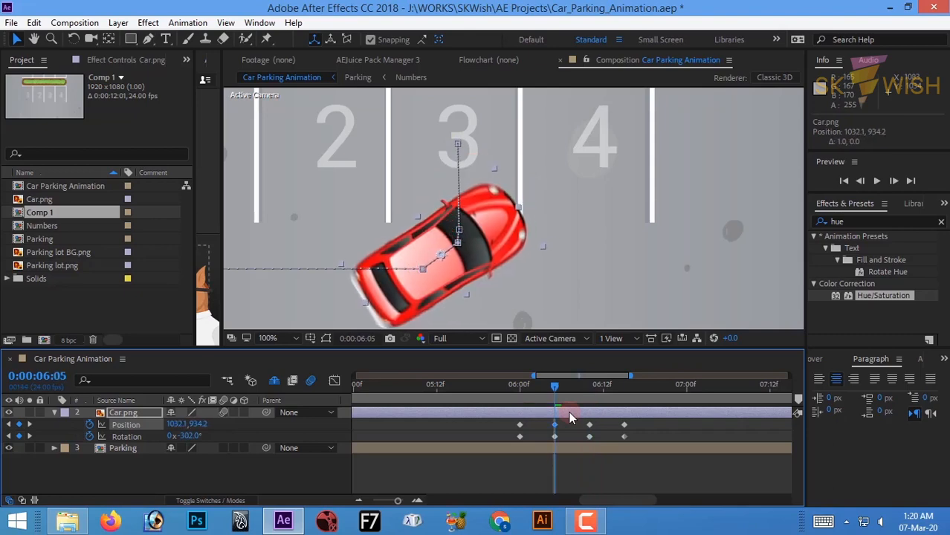
{"action": "key", "text": "Down"}
{"action": "key", "text": "Right"}
{"action": "key", "text": "Right"}
{"action": "key", "text": "Right"}
{"action": "key", "text": "Right"}
{"action": "key", "text": "Right"}
{"action": "key", "text": "Down"}
{"action": "key", "text": "Down"}
{"action": "key", "text": "Down"}
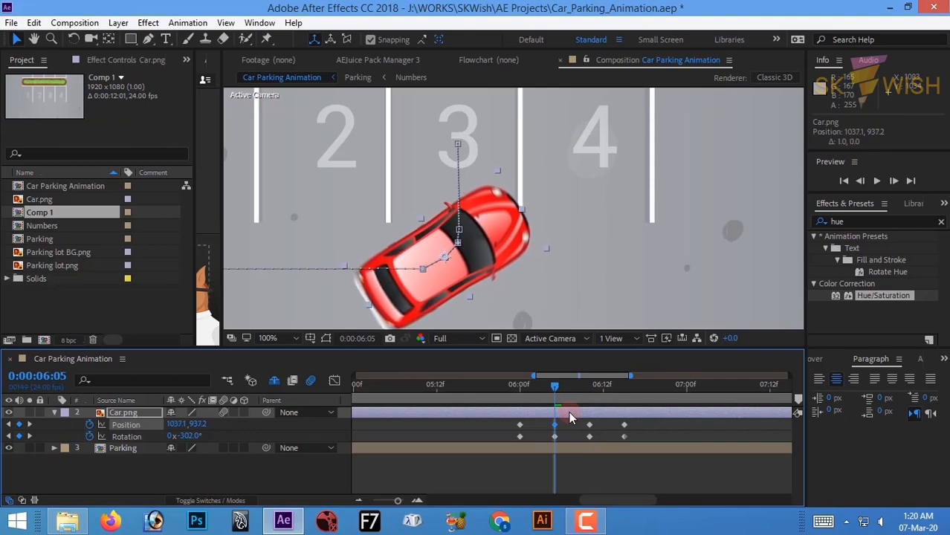
{"action": "key", "text": "Left"}
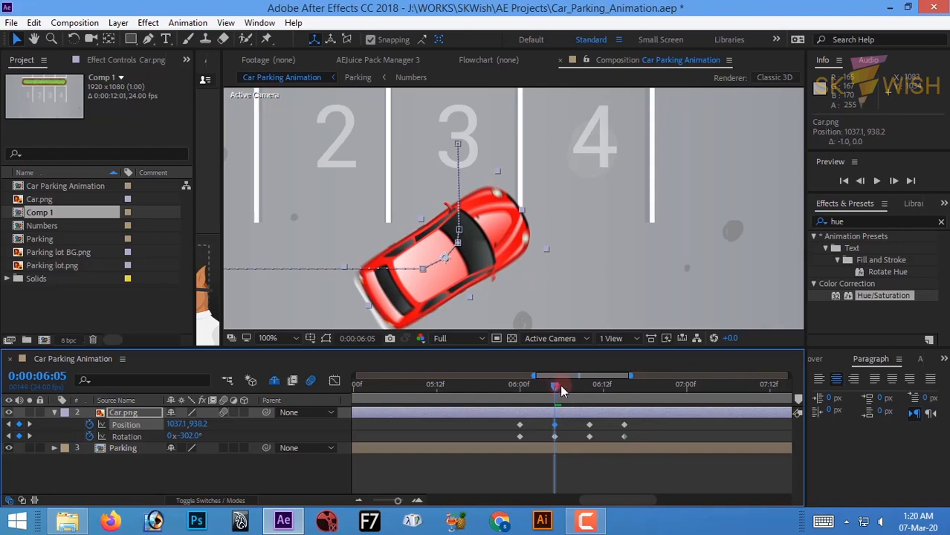
- Apply Easy Ease to all of the car's Position and Rotation keyframes
{"action": "left_click_drag", "start_coordinate": [560, 384], "coordinate": [722, 387]}
{"action": "key", "text": "shift+slash"}
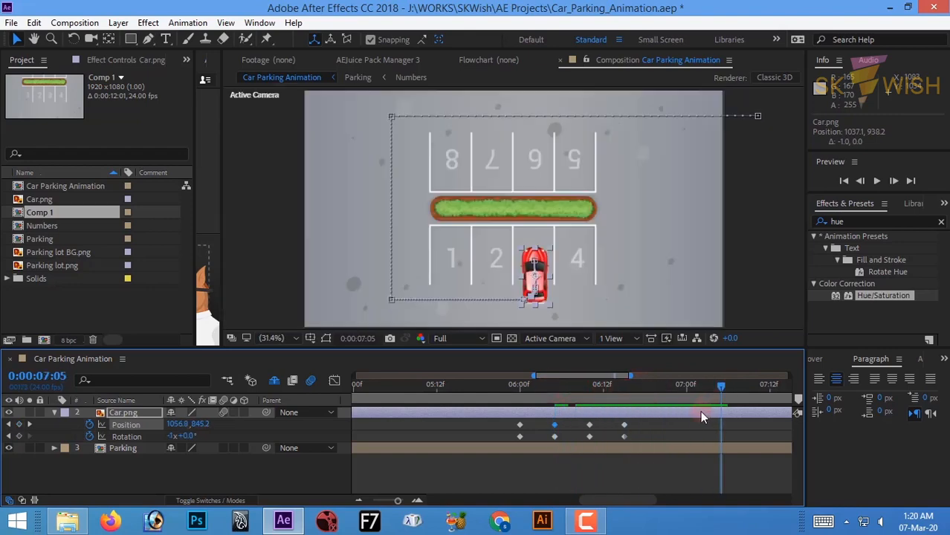
{"action": "left_click", "coordinate": [693, 486]}
{"action": "scroll", "coordinate": [686, 467], "scroll_direction": "down", "scroll_amount": 6}
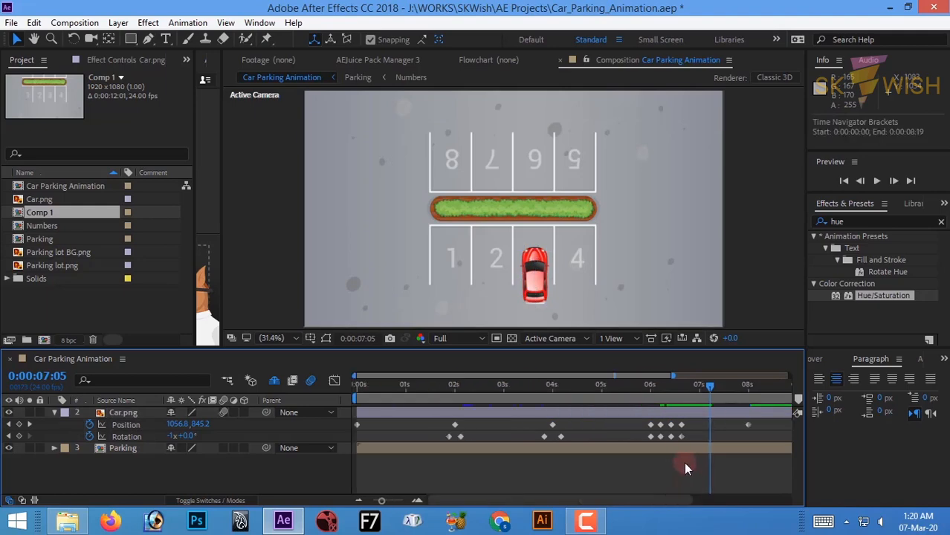
{"action": "left_click_drag", "start_coordinate": [653, 386], "coordinate": [681, 383]}
{"action": "left_click_drag", "start_coordinate": [706, 435], "coordinate": [340, 421]}
{"action": "right_click", "coordinate": [687, 425]}
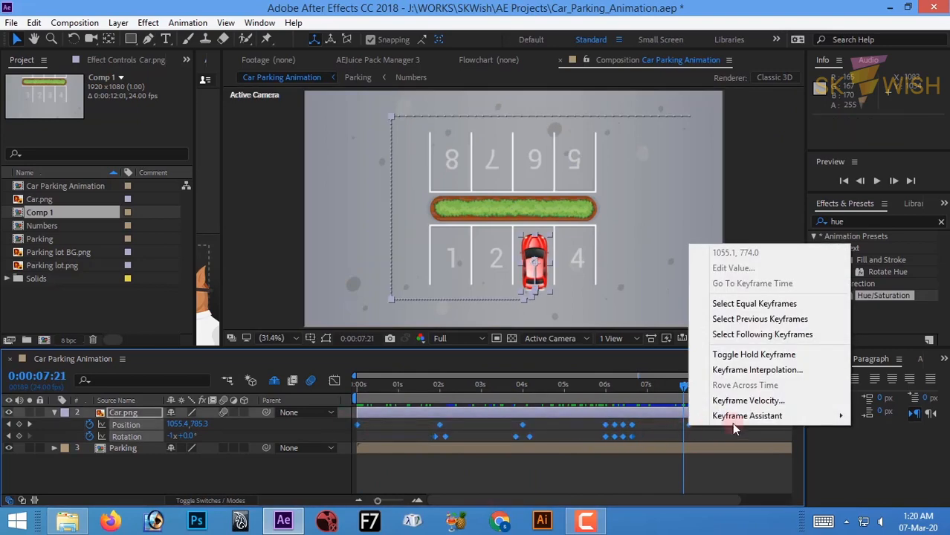
{"action": "mouse_move", "coordinate": [755, 419]}
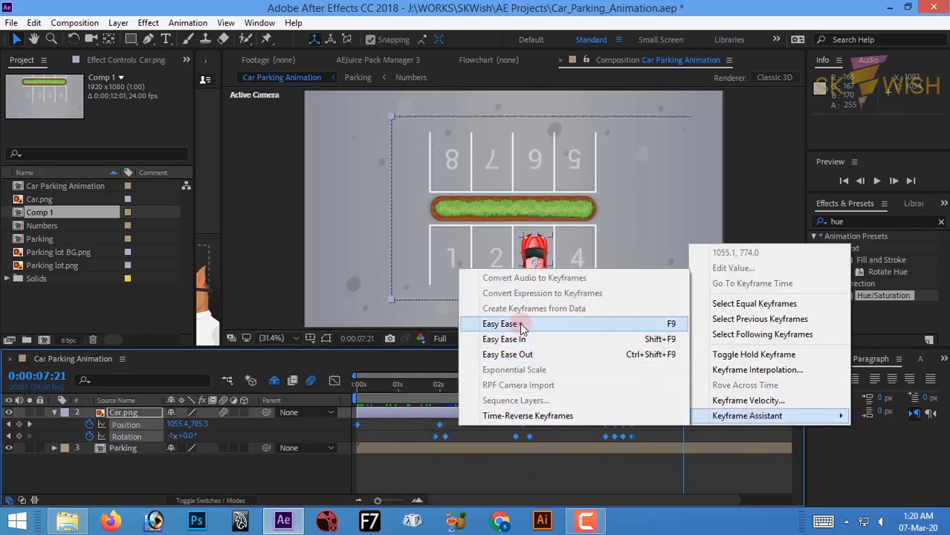
{"action": "left_click", "coordinate": [520, 325]}
{"action": "left_click", "coordinate": [654, 437]}
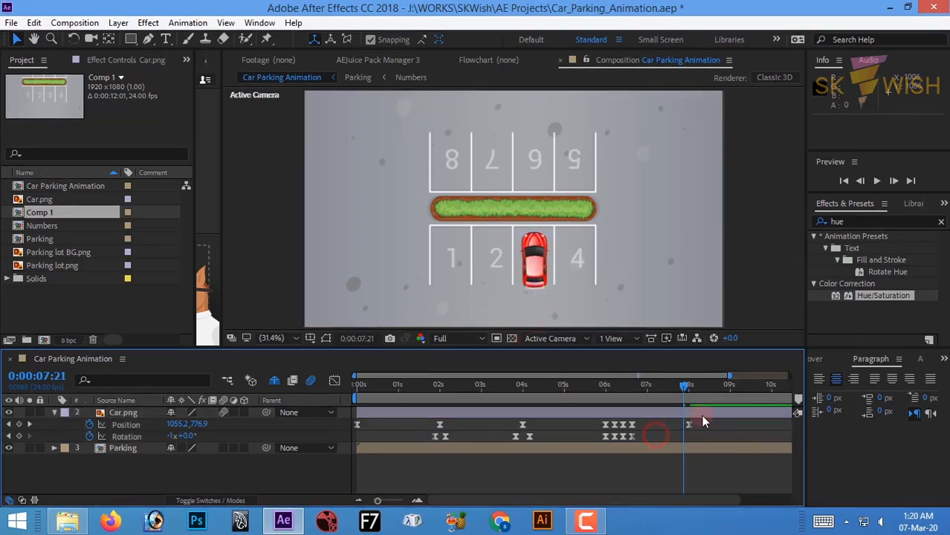
- Preview the eased car animation from the beginning of the composition
{"action": "left_click_drag", "start_coordinate": [684, 386], "coordinate": [615, 400]}
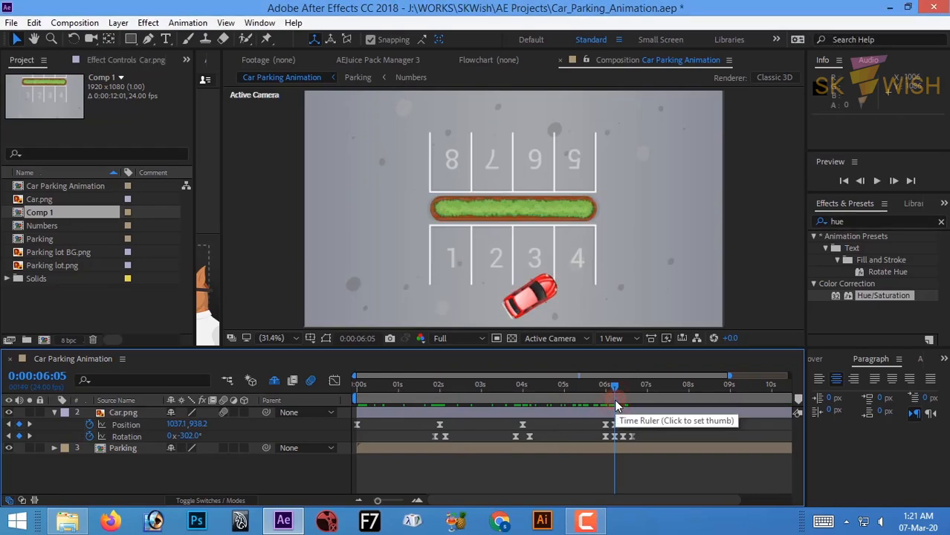
{"action": "left_click_drag", "start_coordinate": [615, 395], "coordinate": [347, 397]}
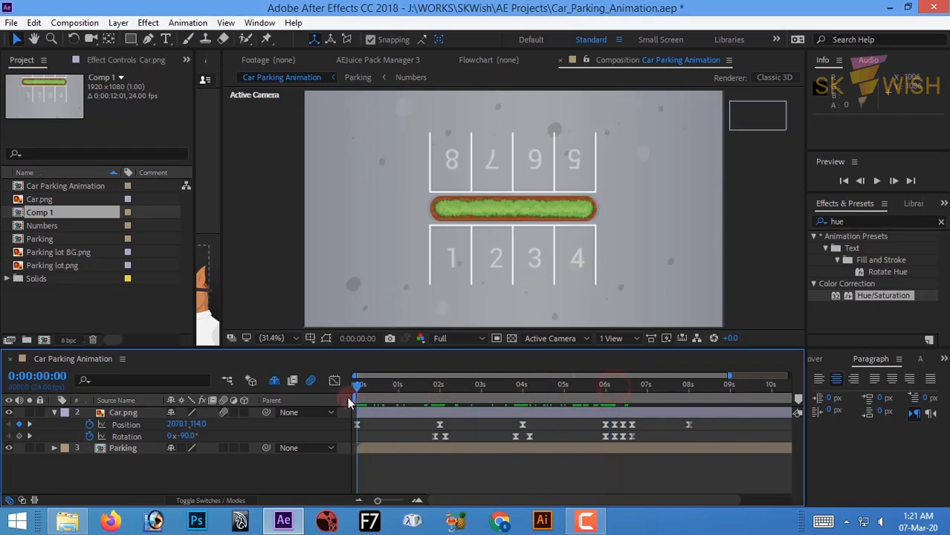
{"action": "key", "text": "space"}
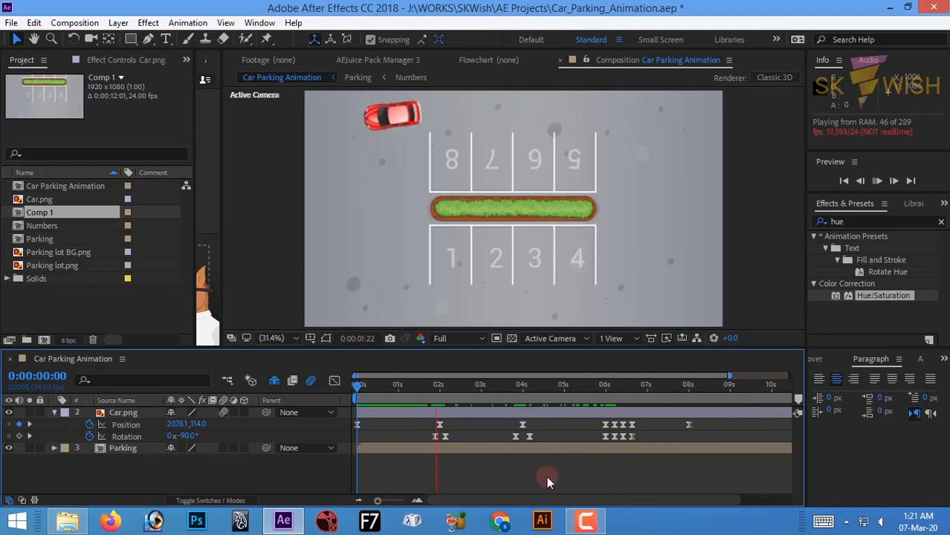
{"action": "key", "text": "space"}
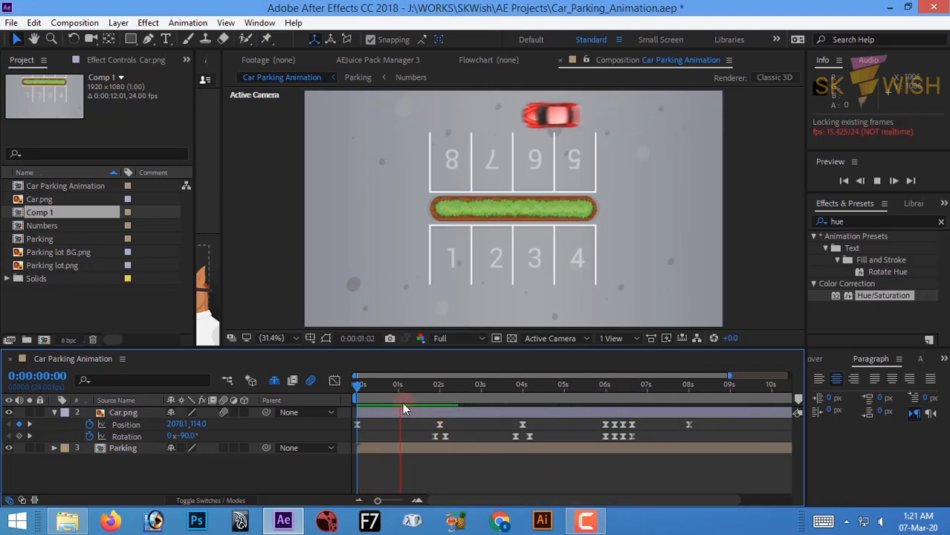